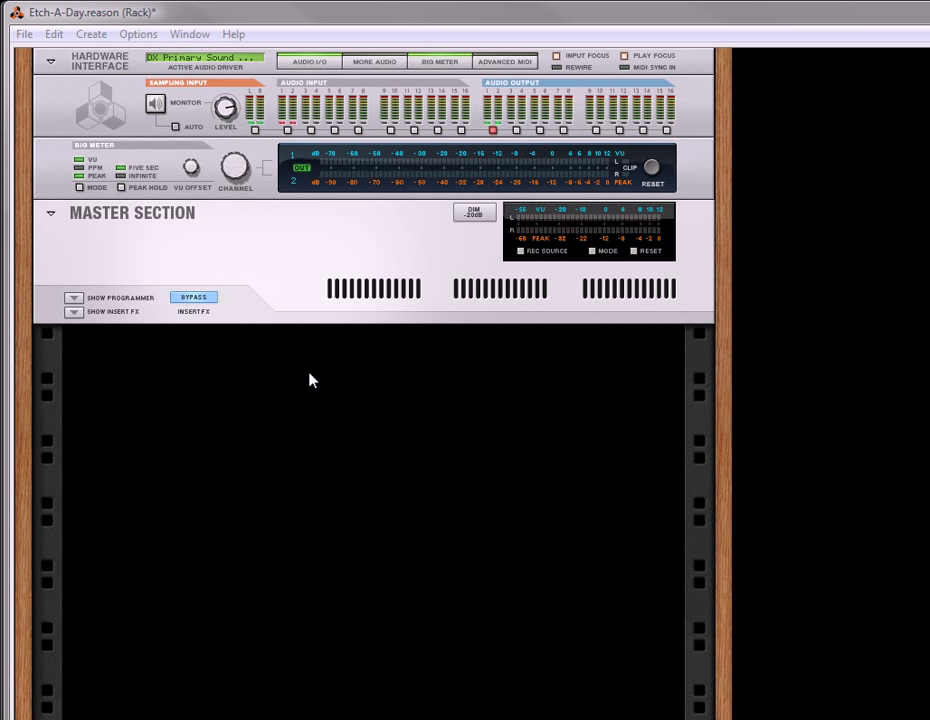
Create a Combinator in the empty rack.
right_click(248, 367)
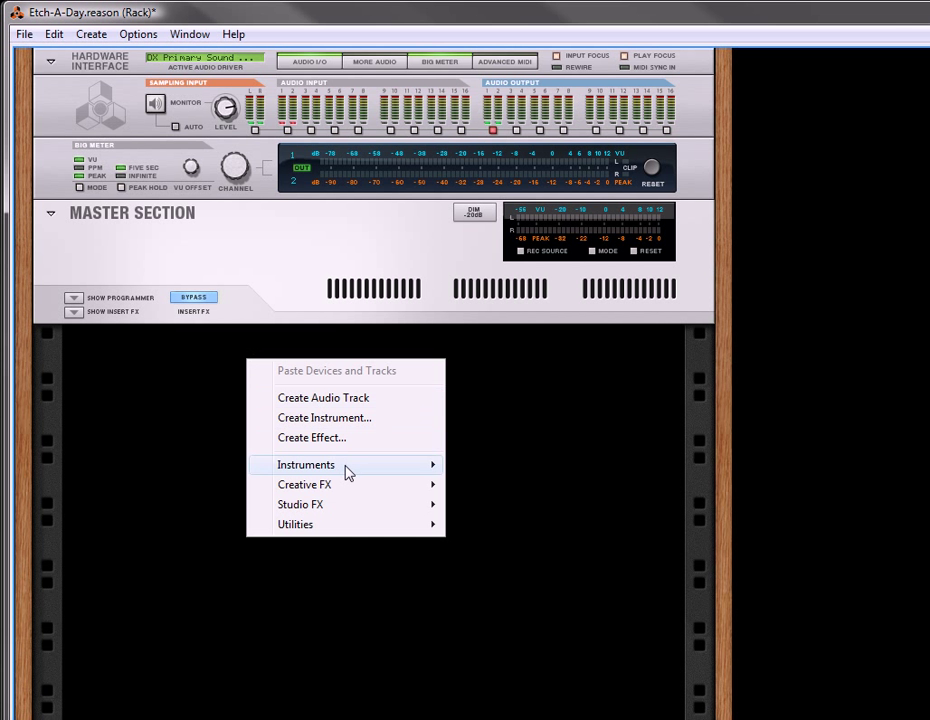
mouse_move(348, 472)
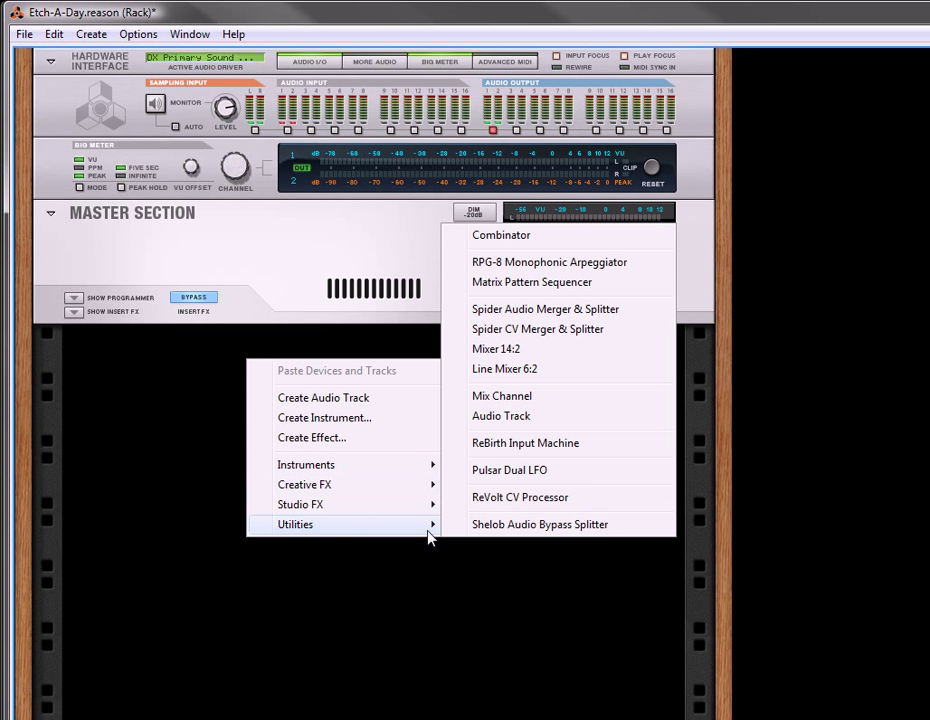
click(540, 288)
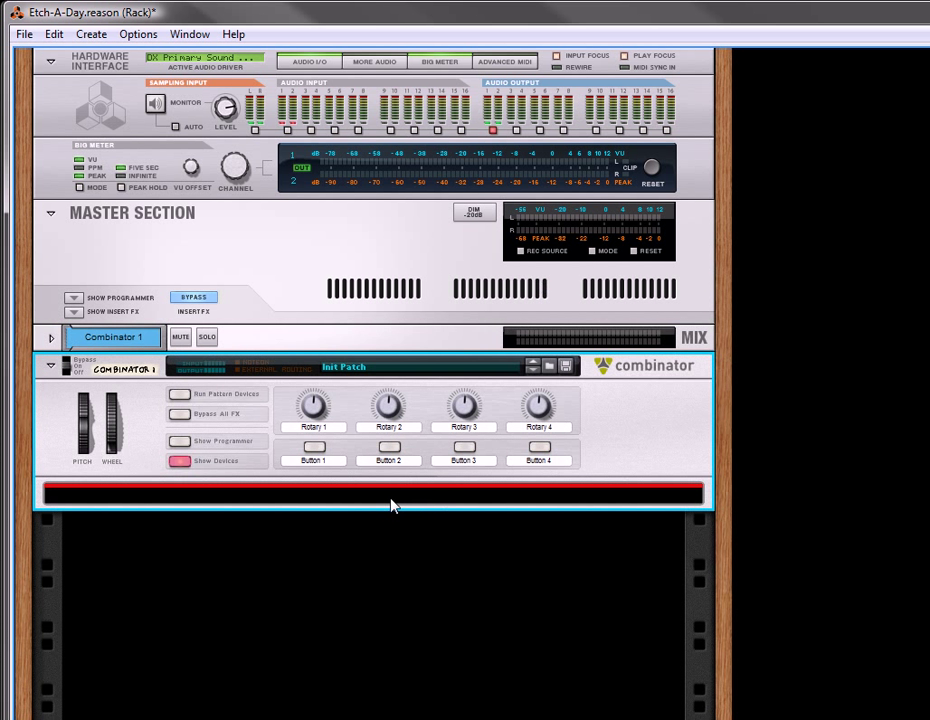
Add a Line Mixer 6:2 and a SubTractor Analog Synthesizer inside the Combinator.
right_click(390, 499)
mouse_move(498, 462)
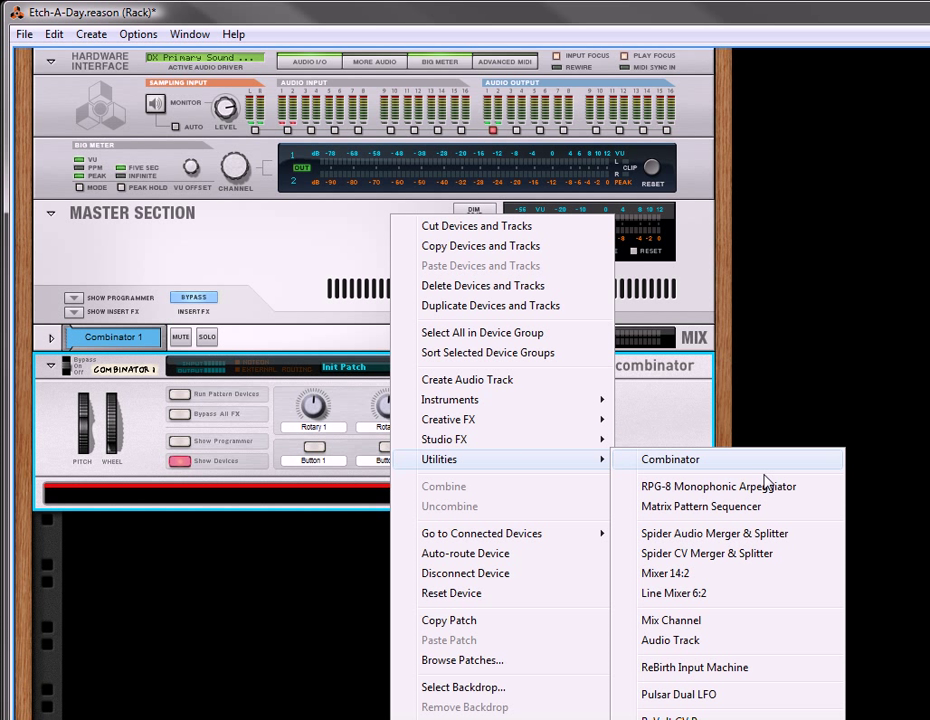
click(699, 594)
right_click(382, 565)
mouse_move(514, 405)
click(692, 494)
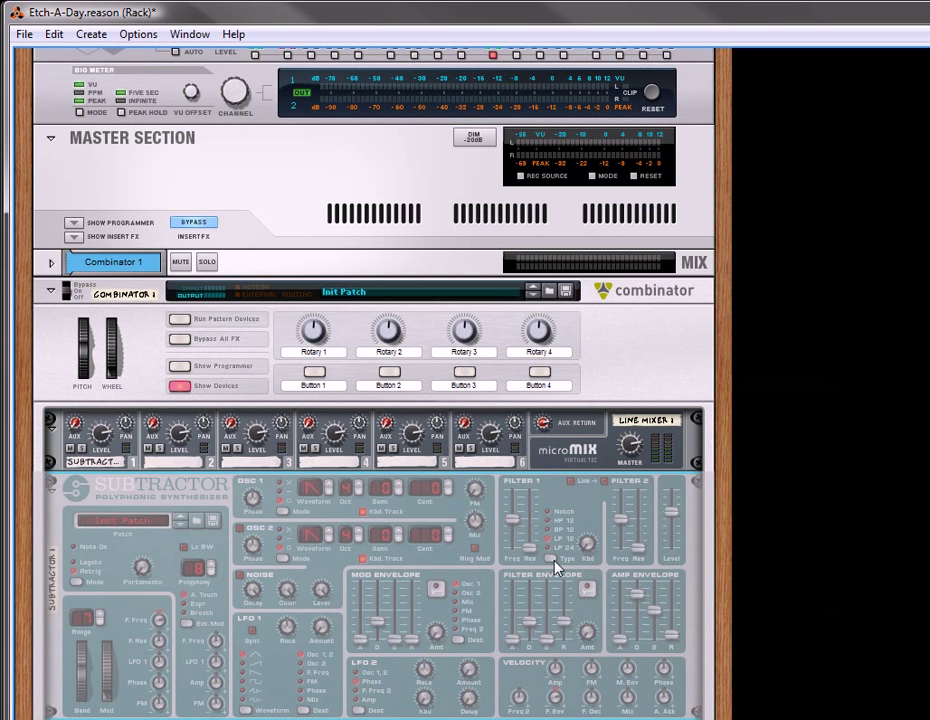
Load Mod Pad Example.zyp from Reason > Video Patches into the SubTractor, replacing Init Patch.
click(163, 521)
click(216, 536)
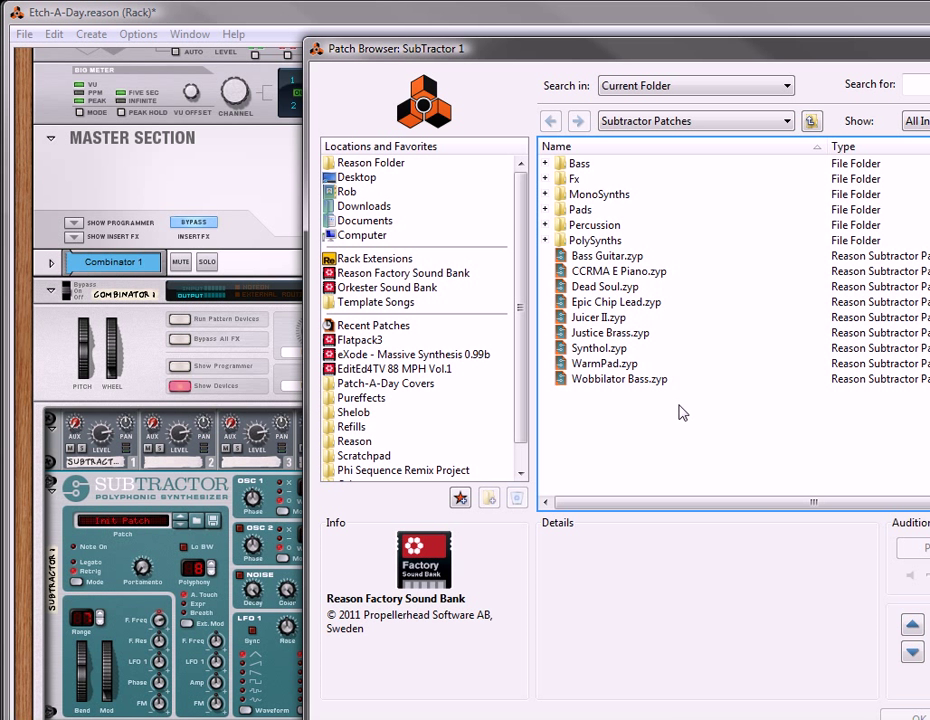
click(362, 440)
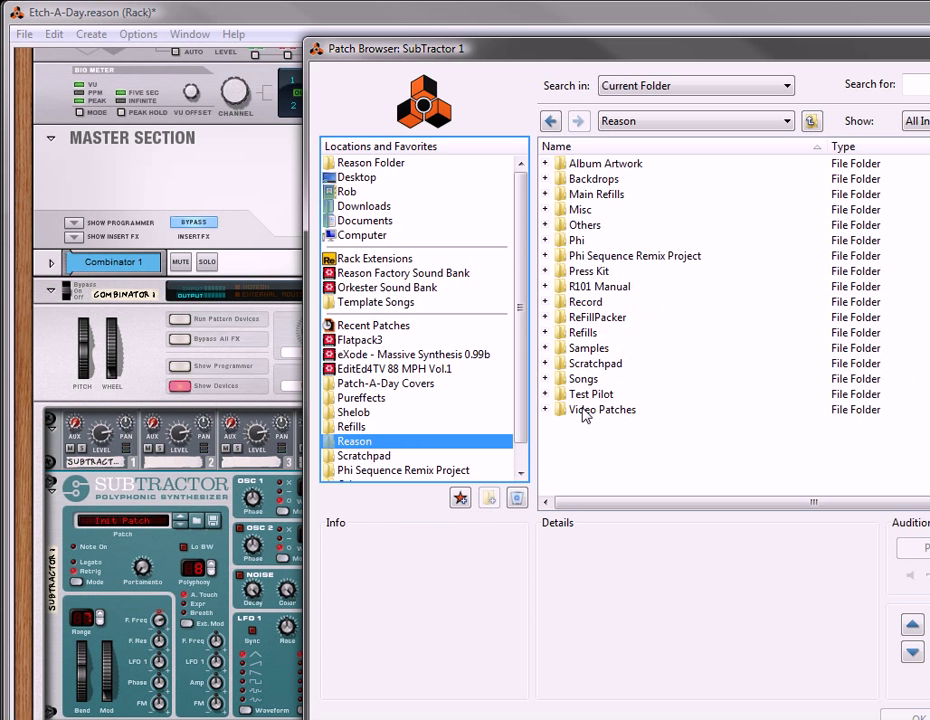
double_click(584, 410)
double_click(612, 195)
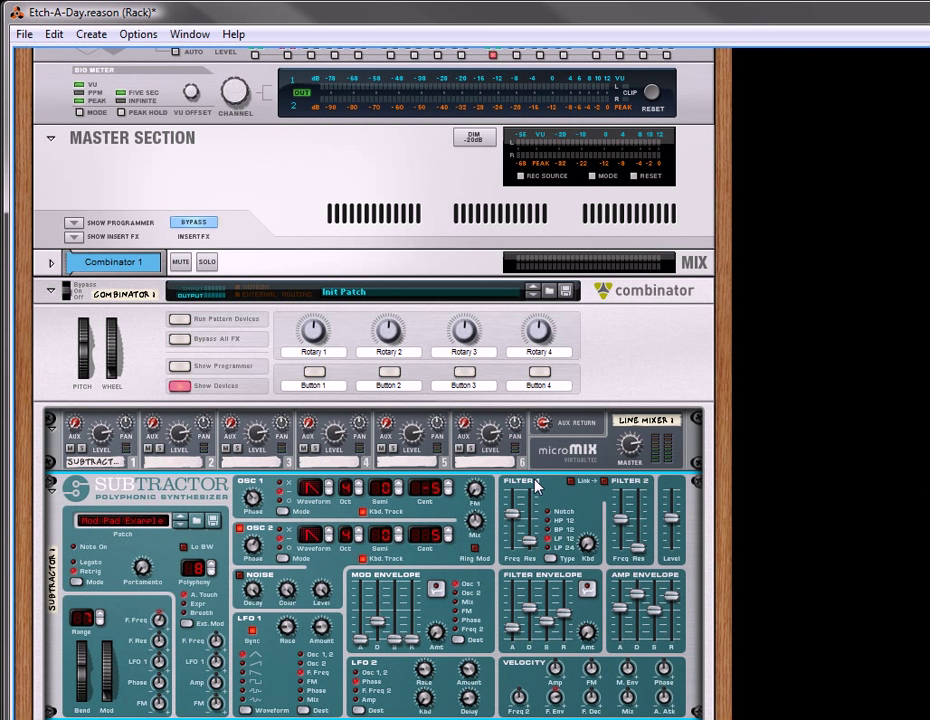
scroll(727, 431, down, 4)
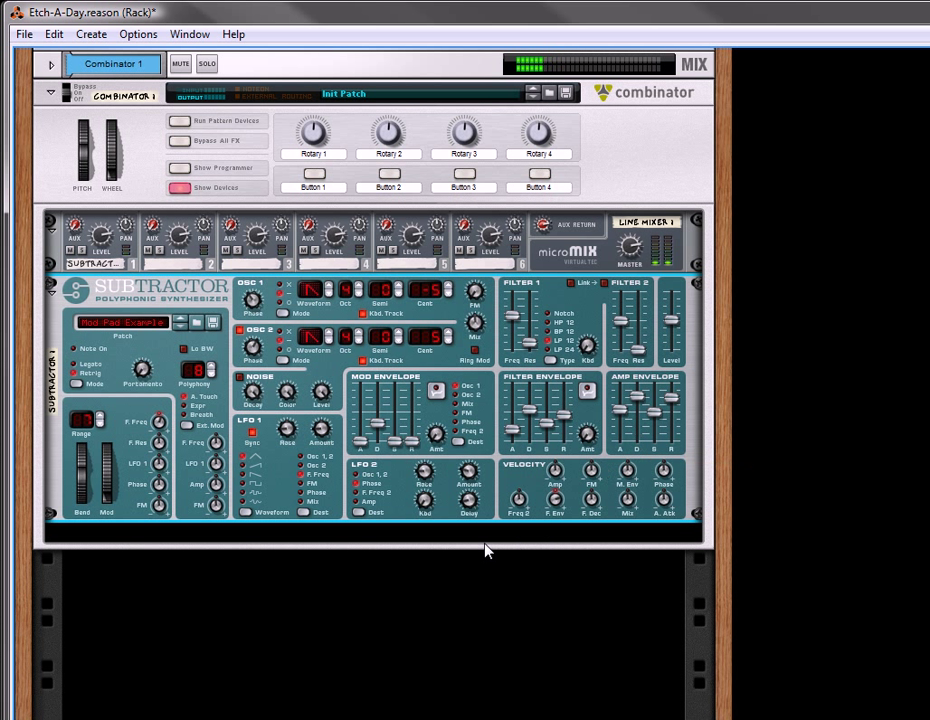
Insert a Creative FX Etch Red Dual Filter below the SubTractor in the Combinator.
right_click(489, 411)
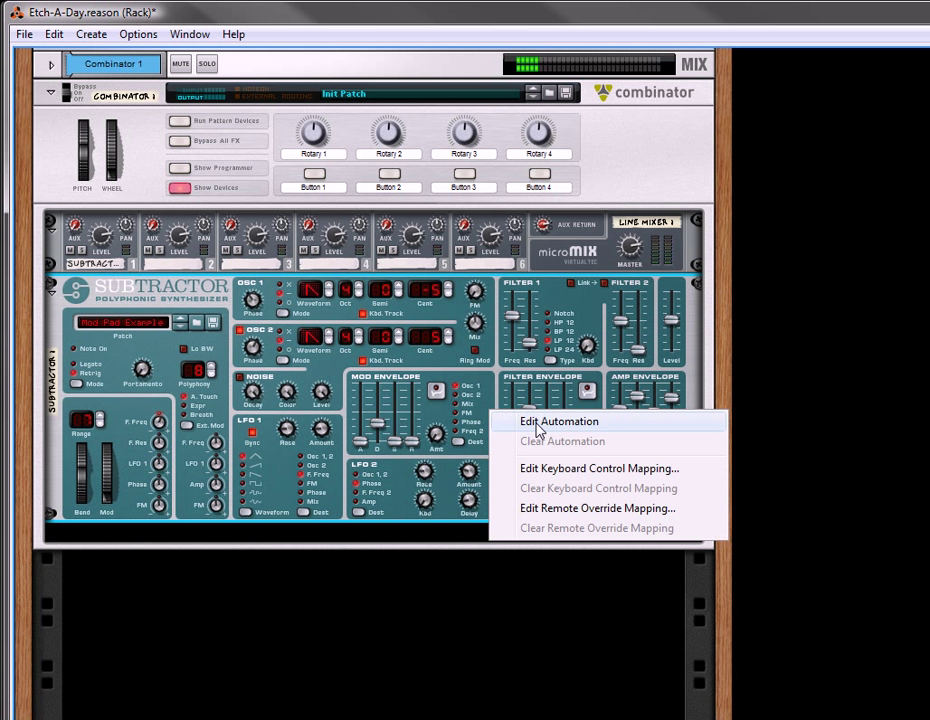
right_click(440, 536)
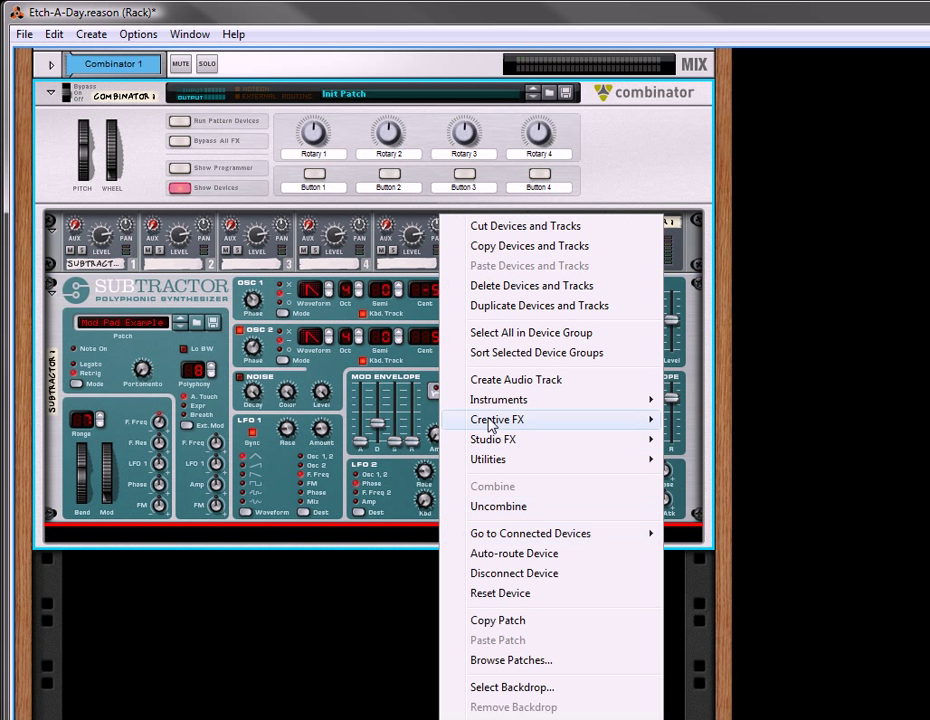
mouse_move(525, 421)
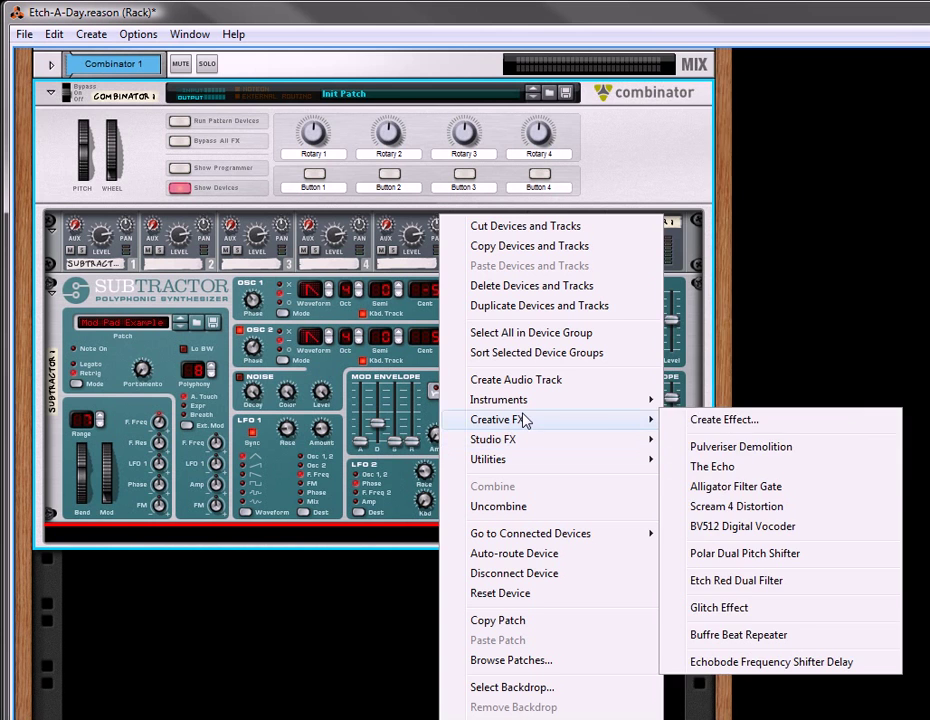
click(724, 582)
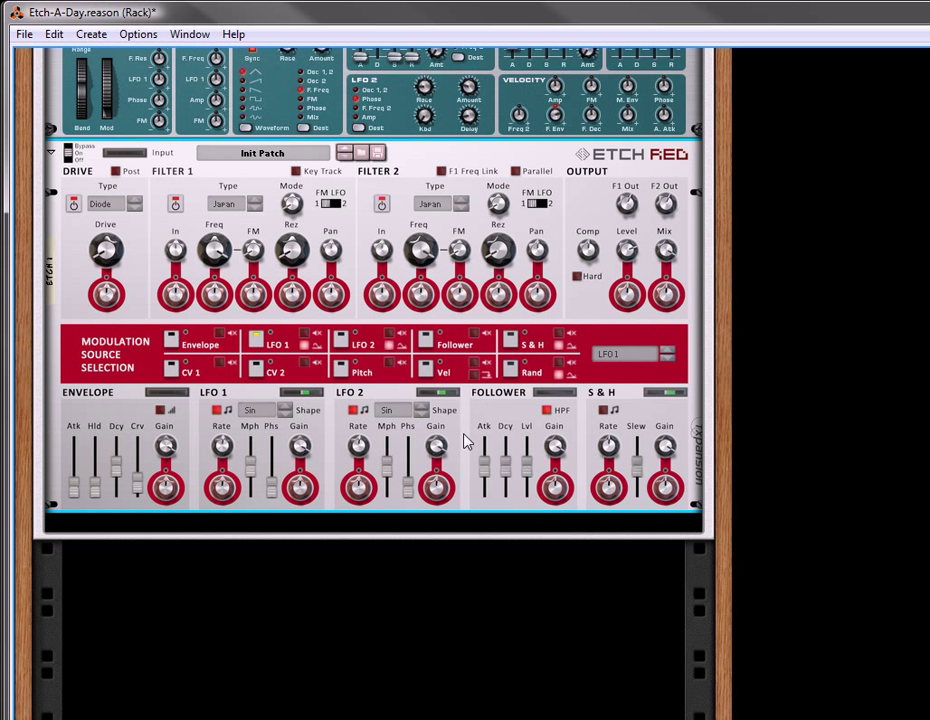
Add a Dr. Octo Rex Loop Player below the Etch Red.
right_click(465, 441)
mouse_move(580, 425)
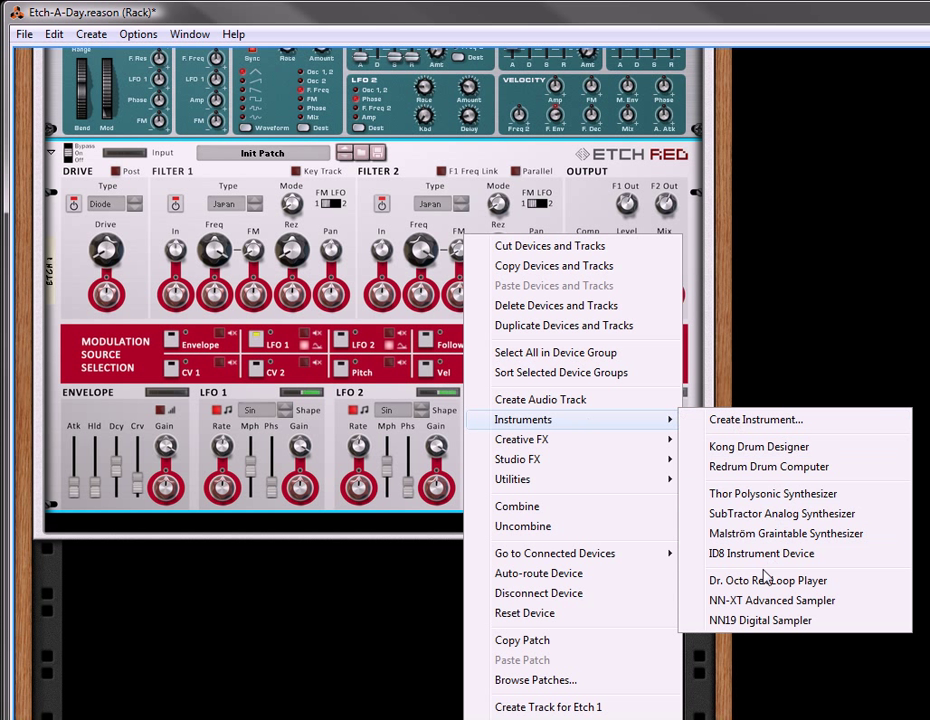
click(757, 582)
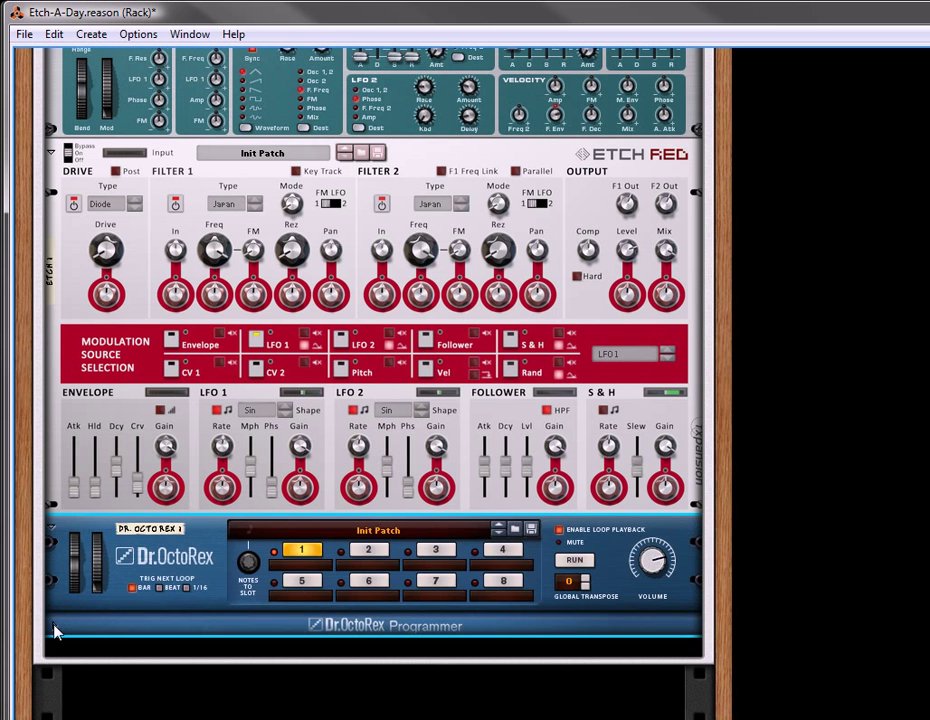
Load the Alethia-120-2b-001.rx2 loop into the Dr. OctoRex's loop slot 1.
click(53, 625)
click(106, 551)
double_click(585, 168)
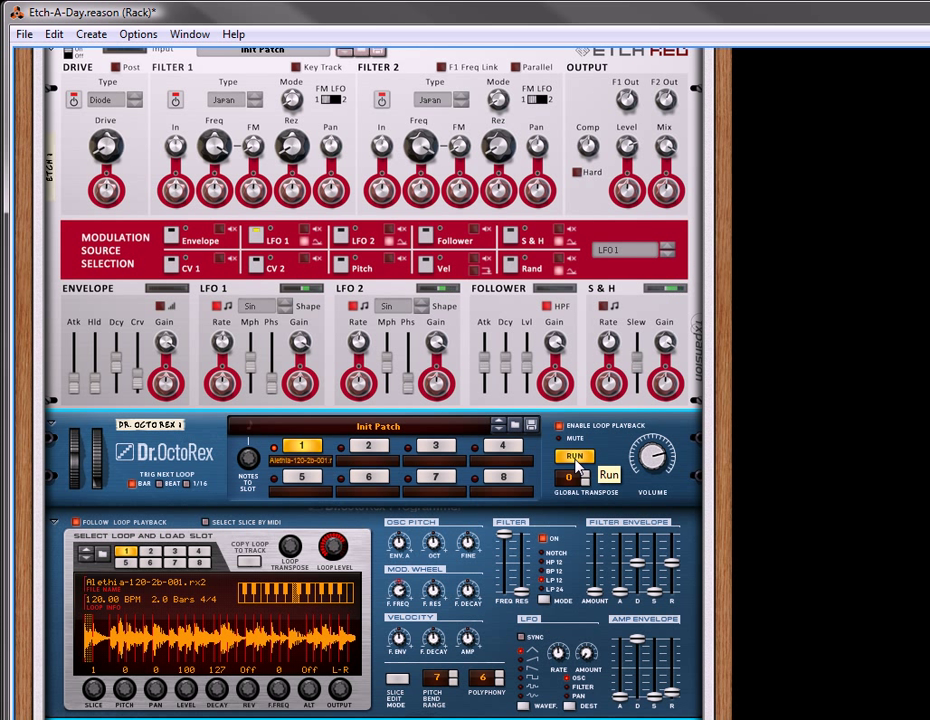
scroll(716, 380, down, 3)
scroll(716, 318, down, 1)
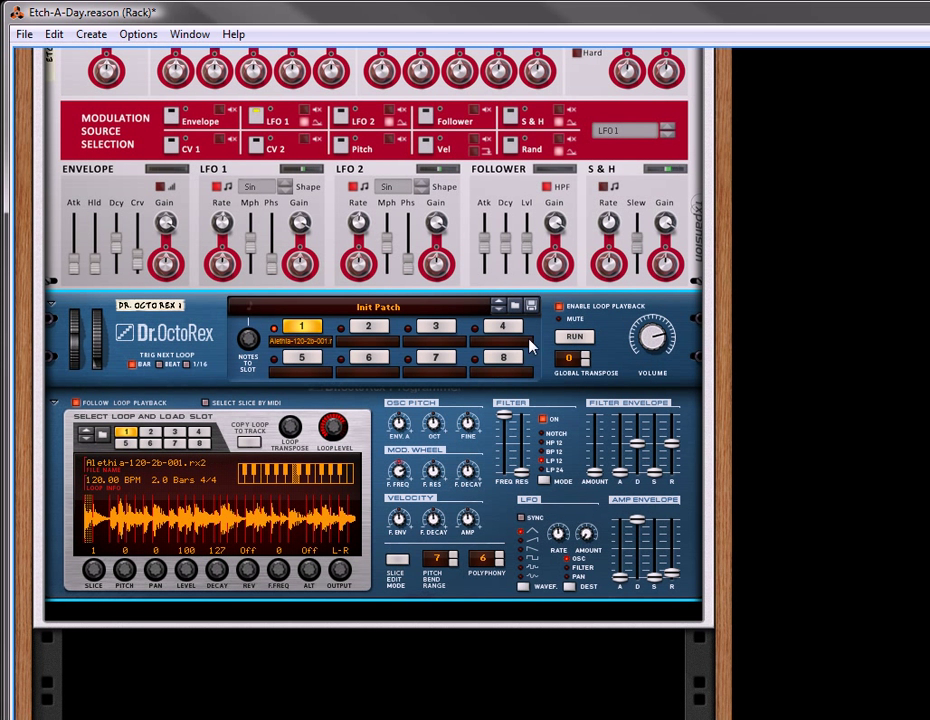
Duplicate the Dr. OctoRex and load Damaged-120-1b-001.rx2 into slot 2 of the copy.
right_click(592, 326)
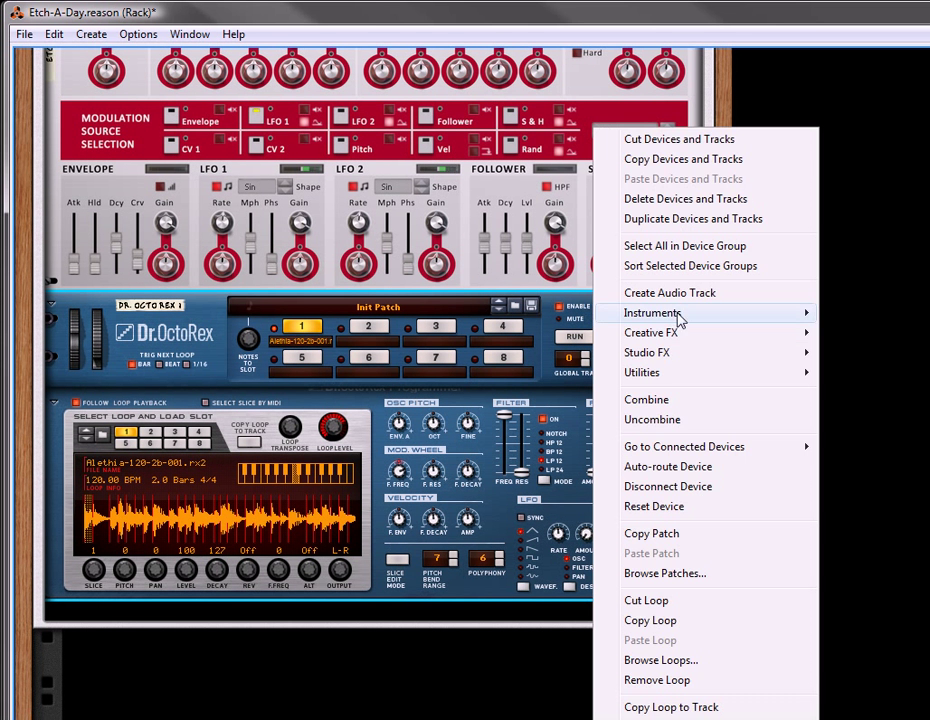
click(689, 218)
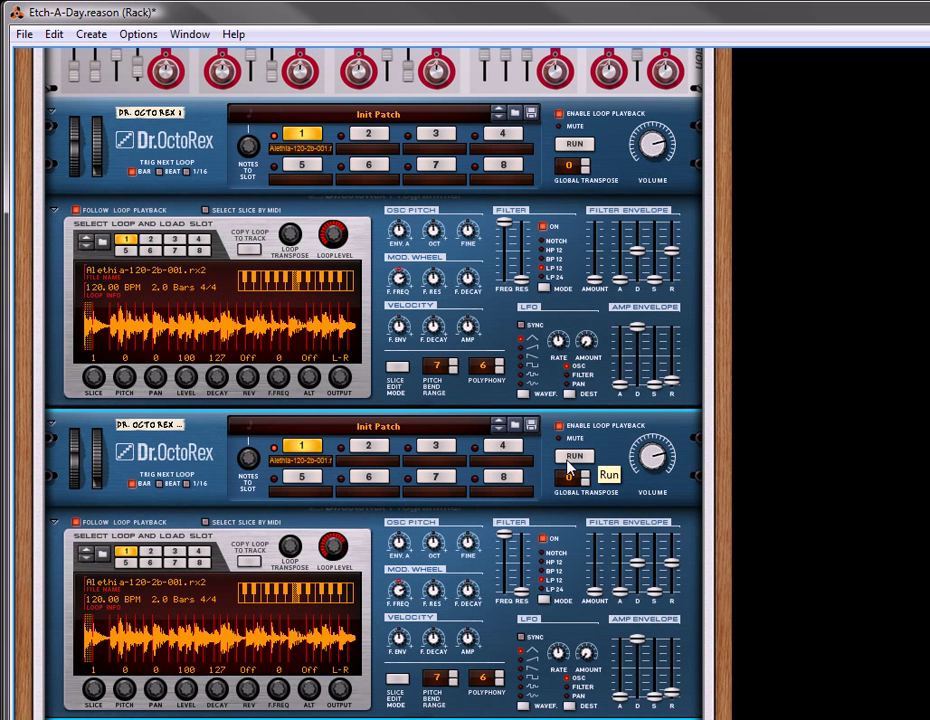
click(150, 552)
click(108, 555)
double_click(604, 182)
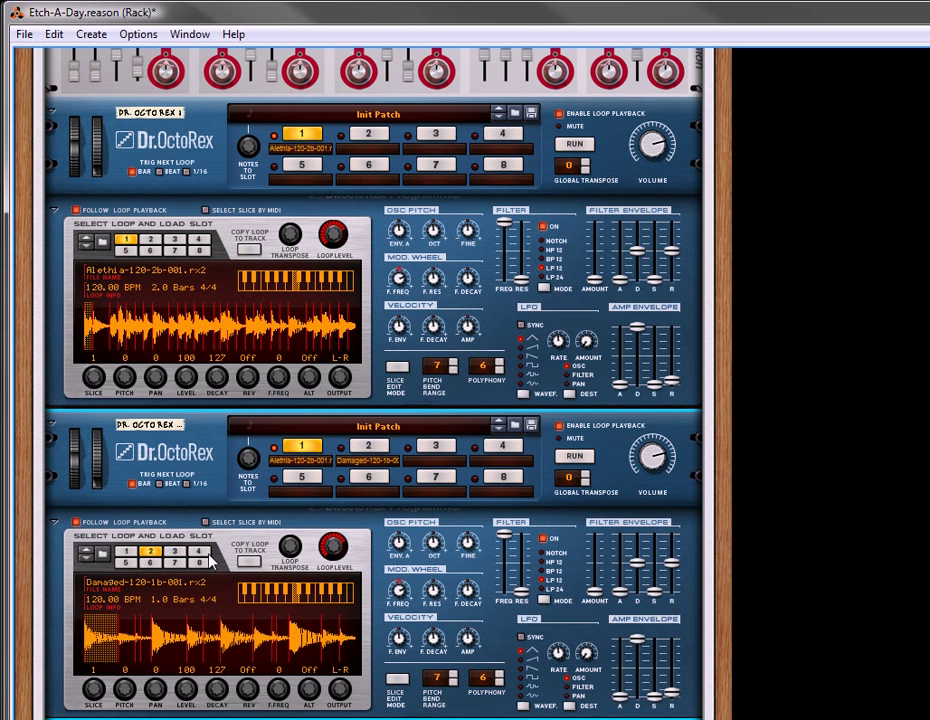
Audition the copy by switching between slots 1 and 2 and starting and stopping playback.
click(125, 551)
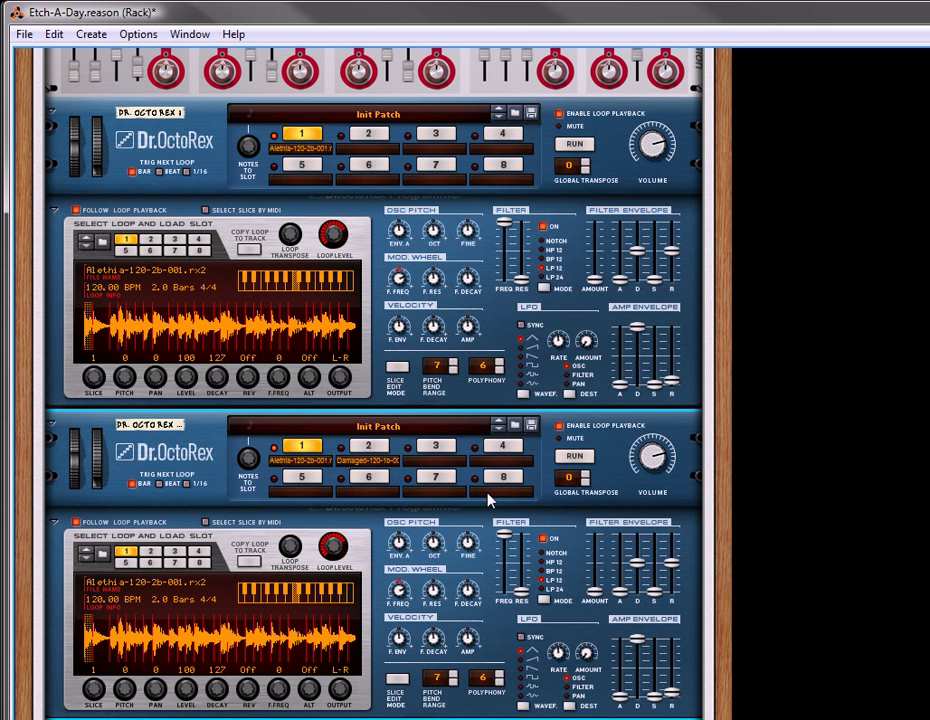
click(366, 445)
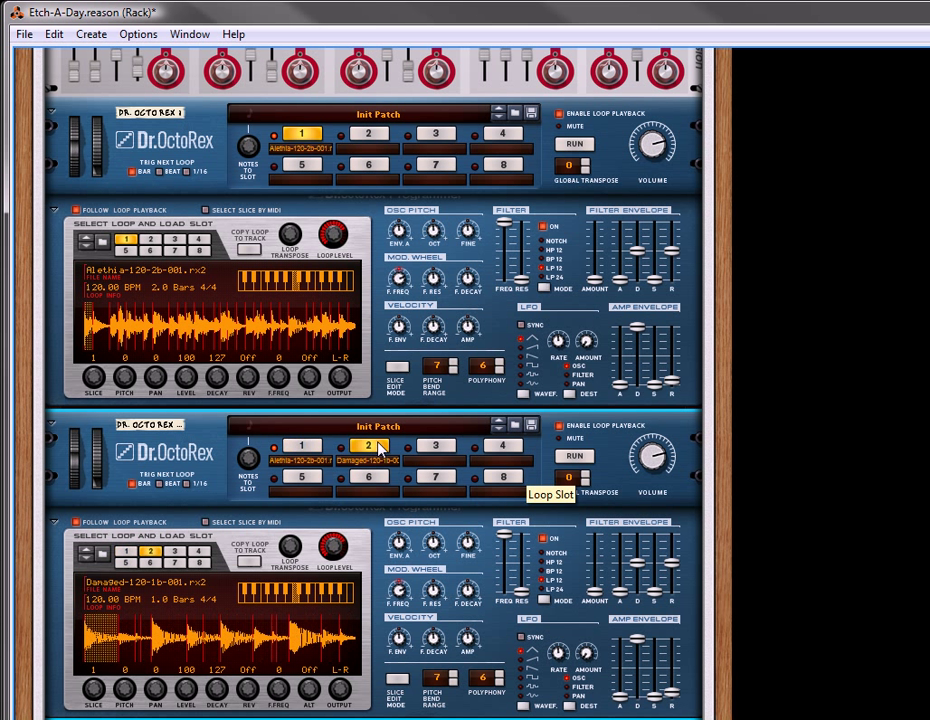
click(303, 446)
click(573, 457)
click(567, 462)
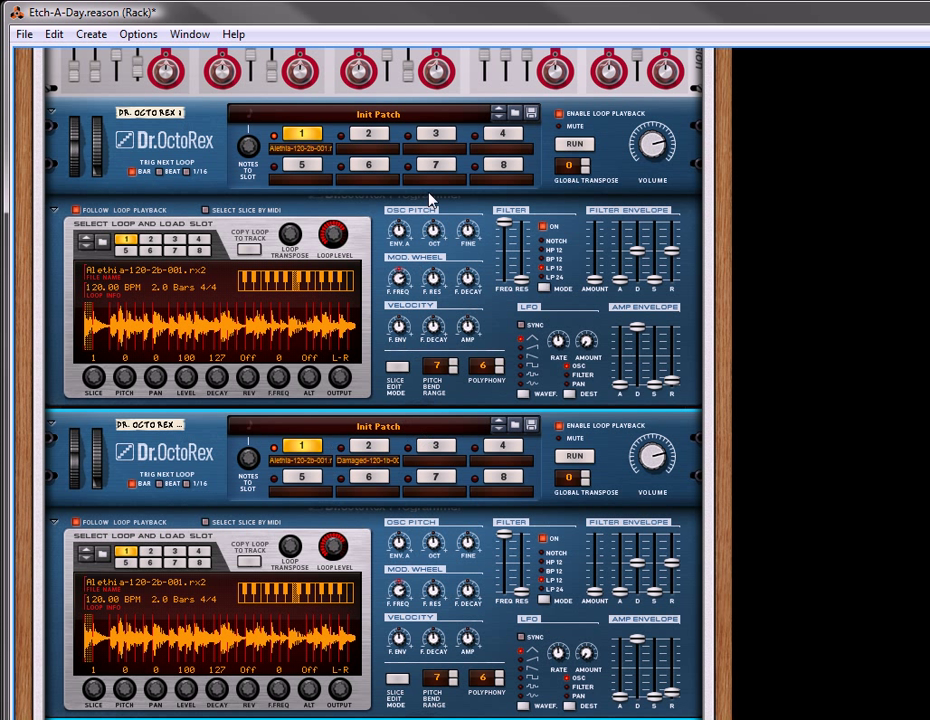
On the rack's back, cable the copied Dr. OctoRex Gate Output to Etch Red's TransMod Gate input.
key(Tab)
drag(716, 145, 710, 430)
scroll(515, 545, up, 3)
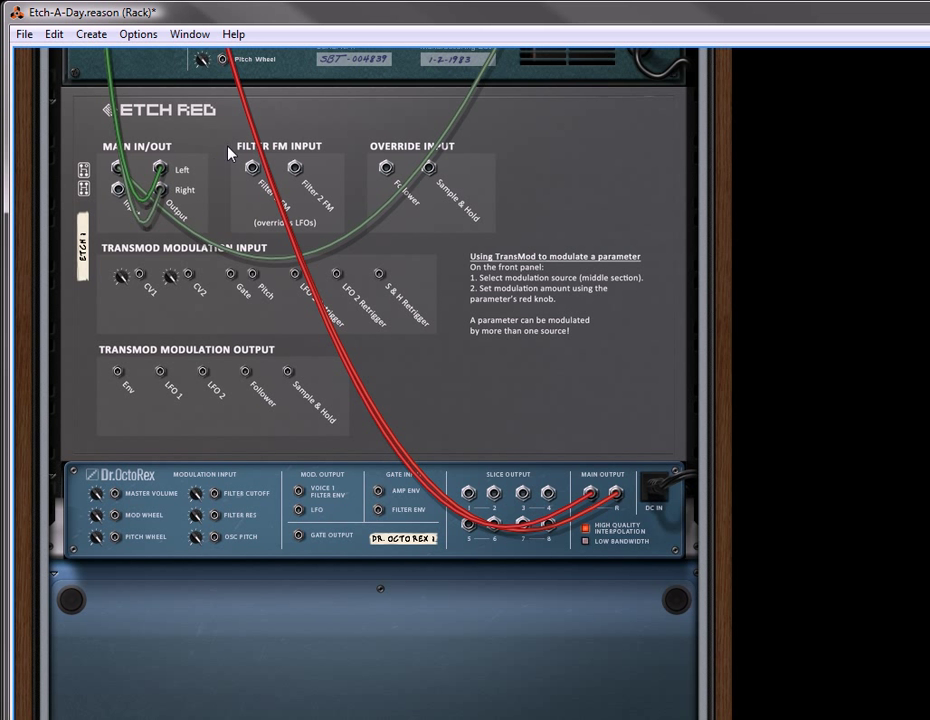
scroll(706, 519, up, 10)
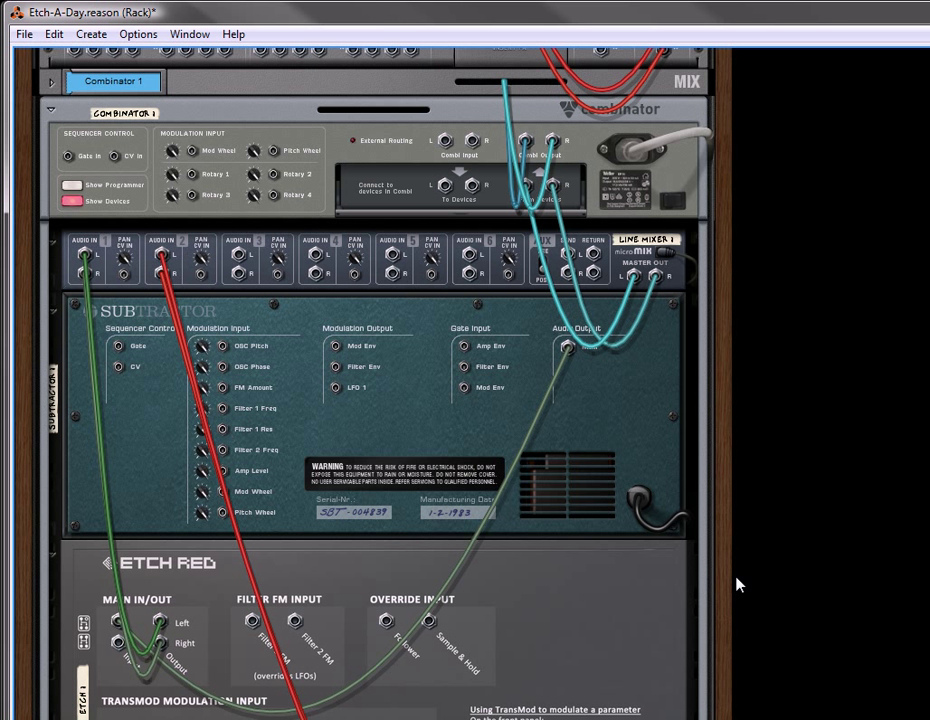
scroll(737, 584, down, 9)
key(ctrl+d)
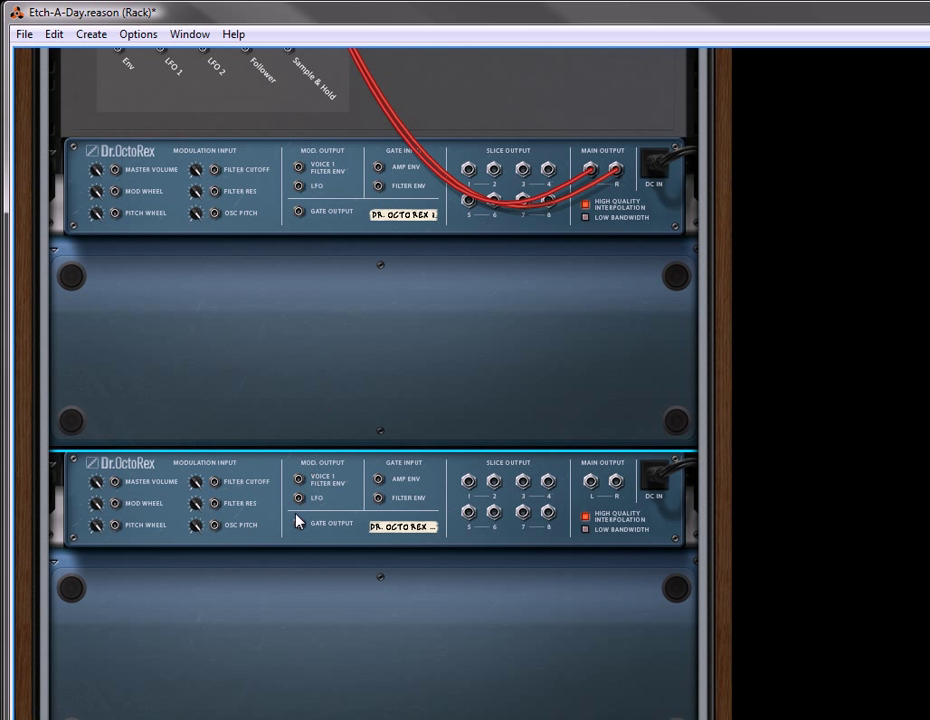
mouse_move(300, 527)
mouse_down()
mouse_move(258, 527)
mouse_move(305, 350)
mouse_move(297, 372)
mouse_move(271, 37)
mouse_move(297, 98)
mouse_move(311, 42)
mouse_move(264, 203)
mouse_move(233, 204)
mouse_up()
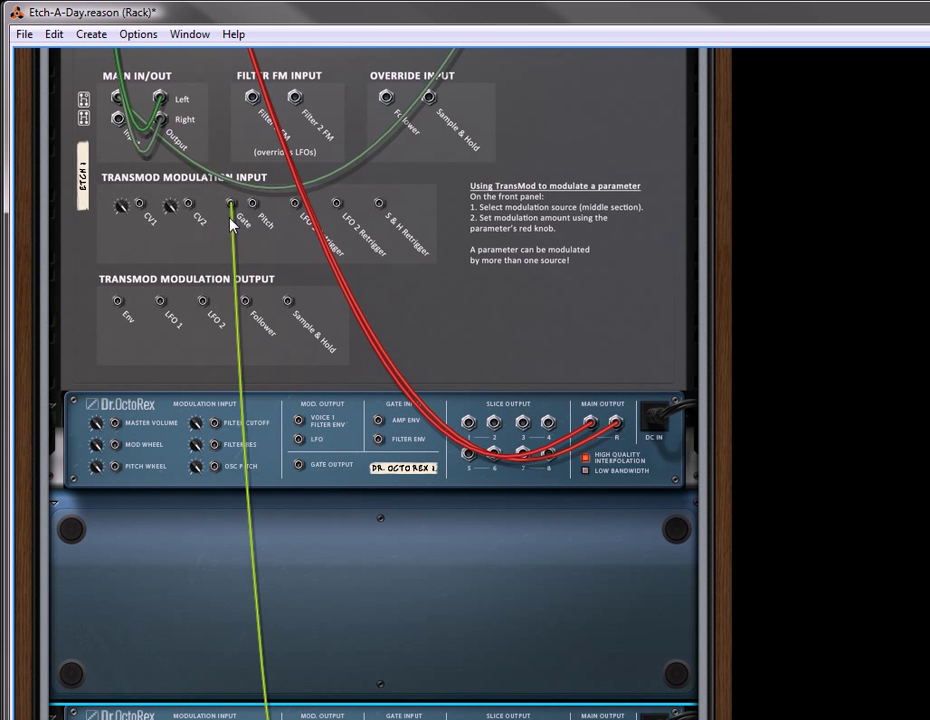
key(Tab)
scroll(718, 400, down, 3)
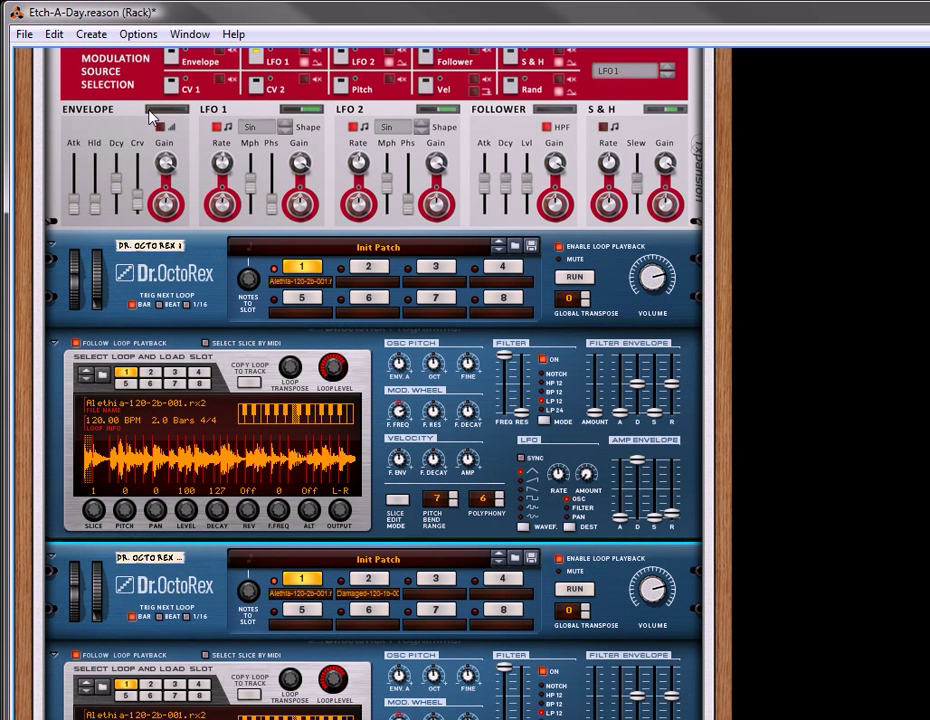
Start RUN on the copied Dr. OctoRex, then on the first one, so audio reaches Etch Red.
click(577, 594)
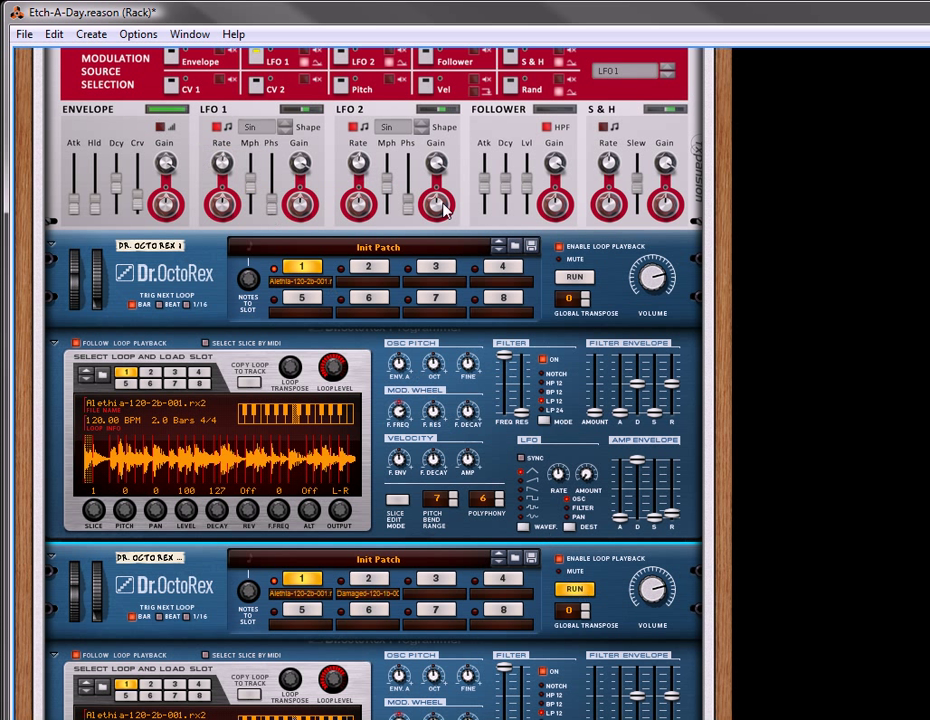
scroll(727, 272, up, 1)
scroll(730, 308, down, 1)
drag(730, 308, 741, 158)
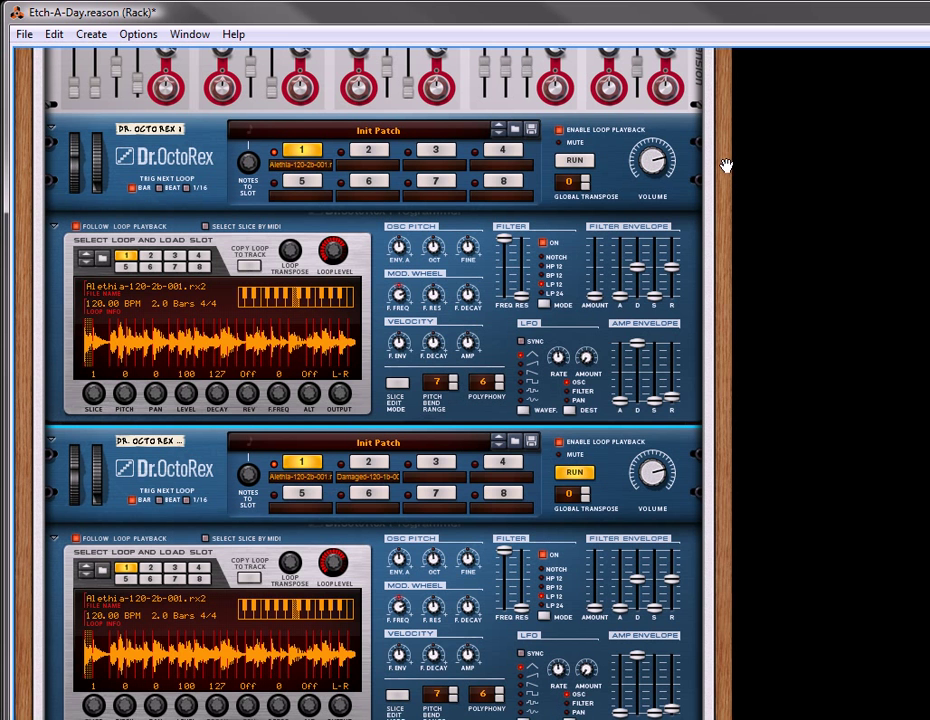
drag(724, 166, 720, 373)
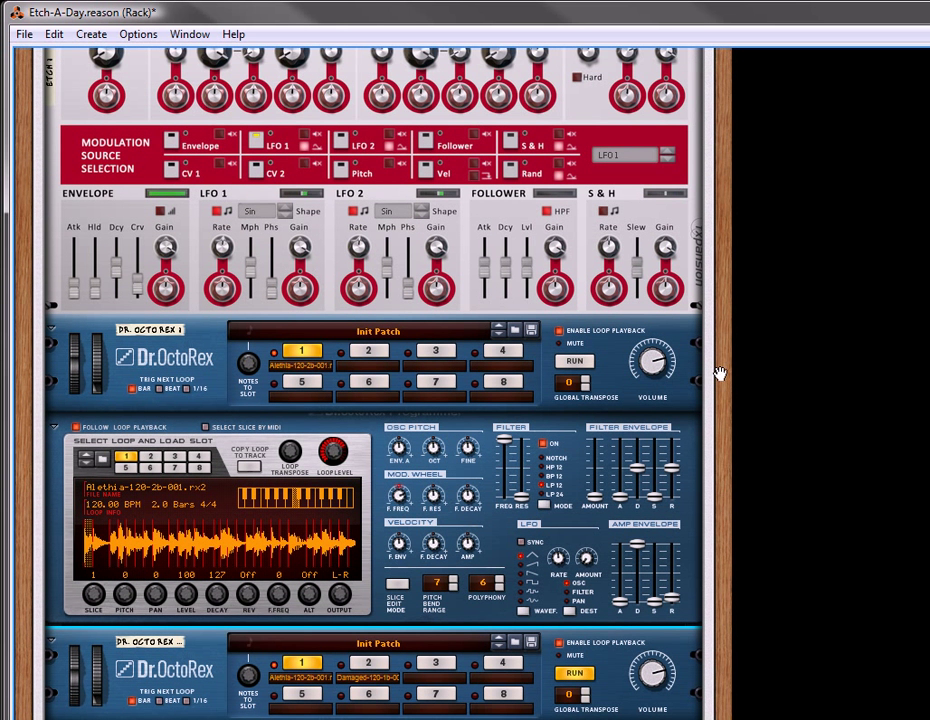
click(579, 365)
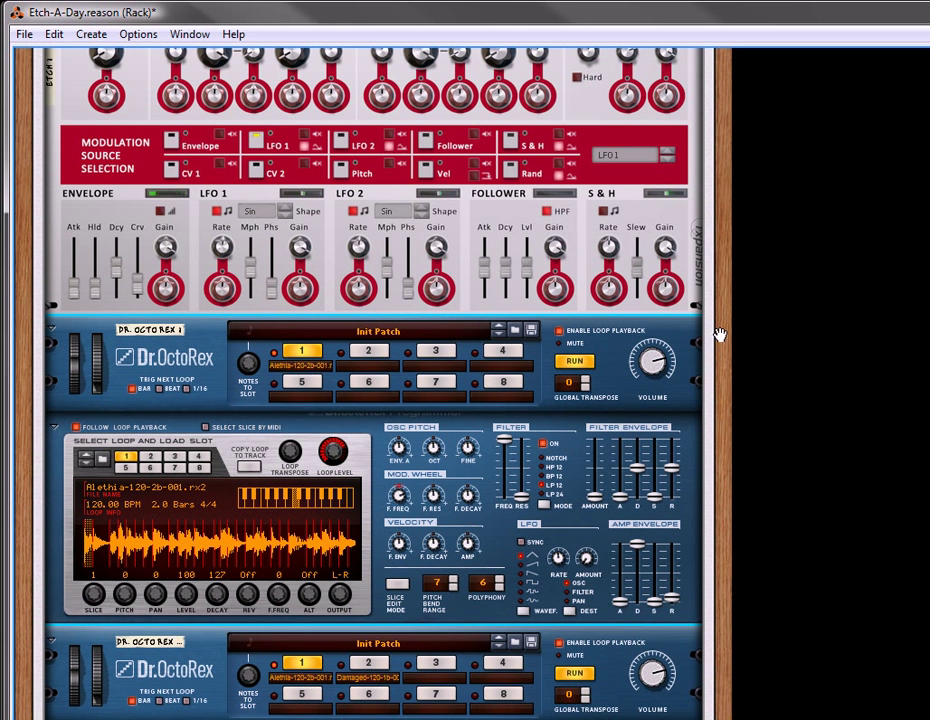
drag(719, 334, 719, 362)
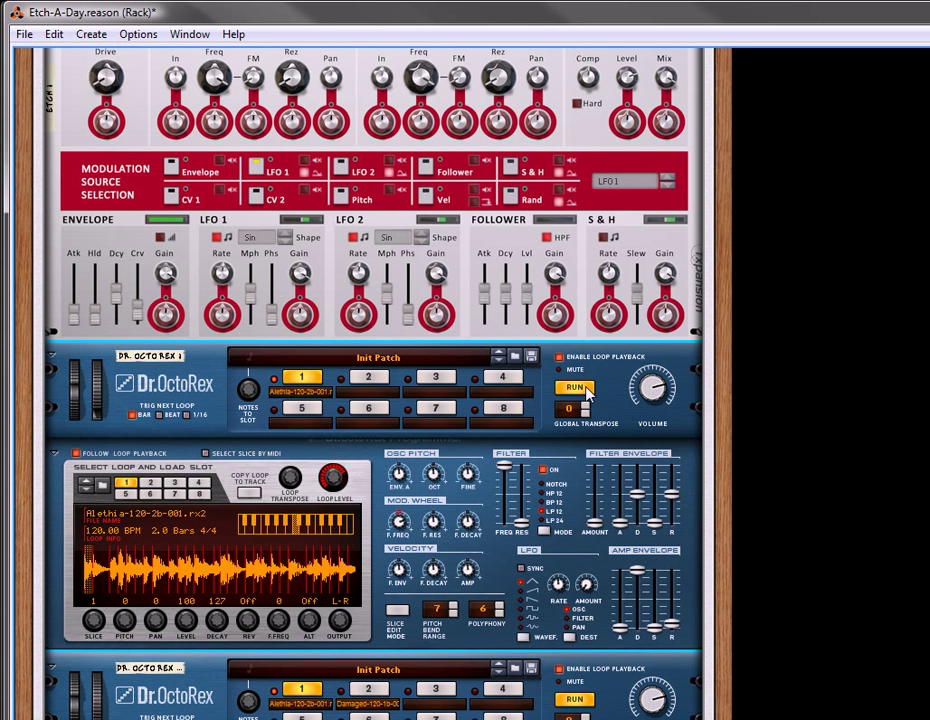
scroll(706, 300, up, 4)
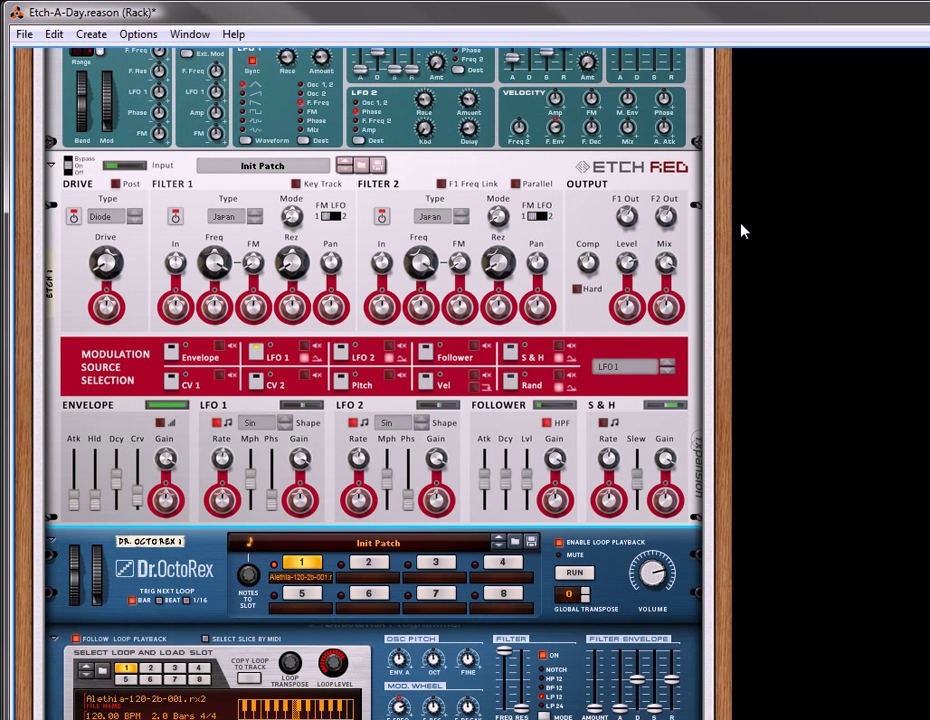
scroll(724, 227, up, 5)
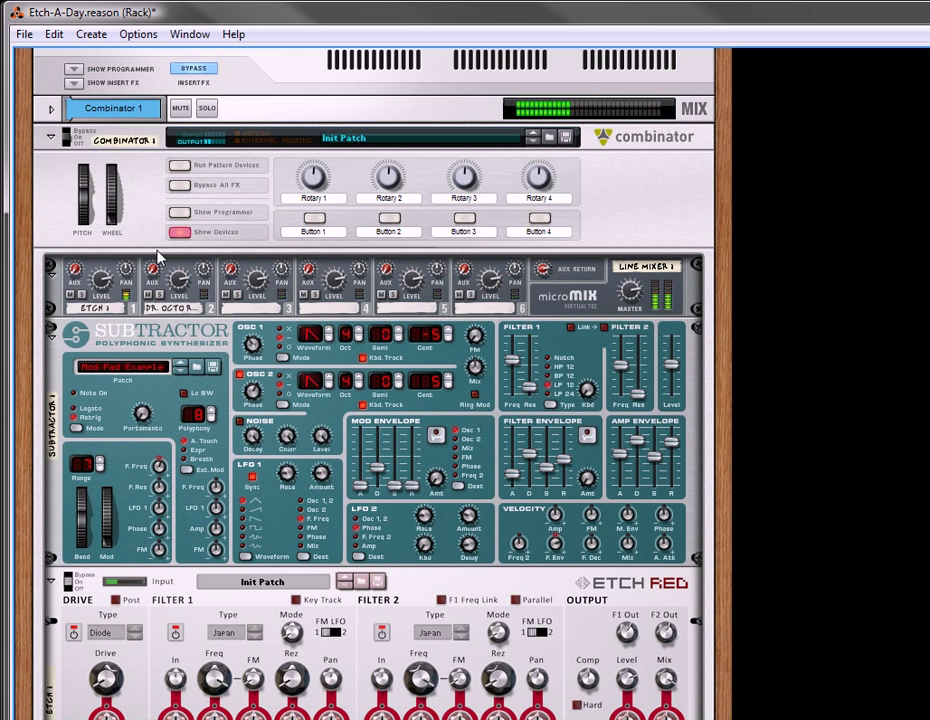
In the Combinator programmer's key mapping, uncheck Receive Notes for Dr. Octo Rex 1 and its copy.
click(177, 214)
click(135, 272)
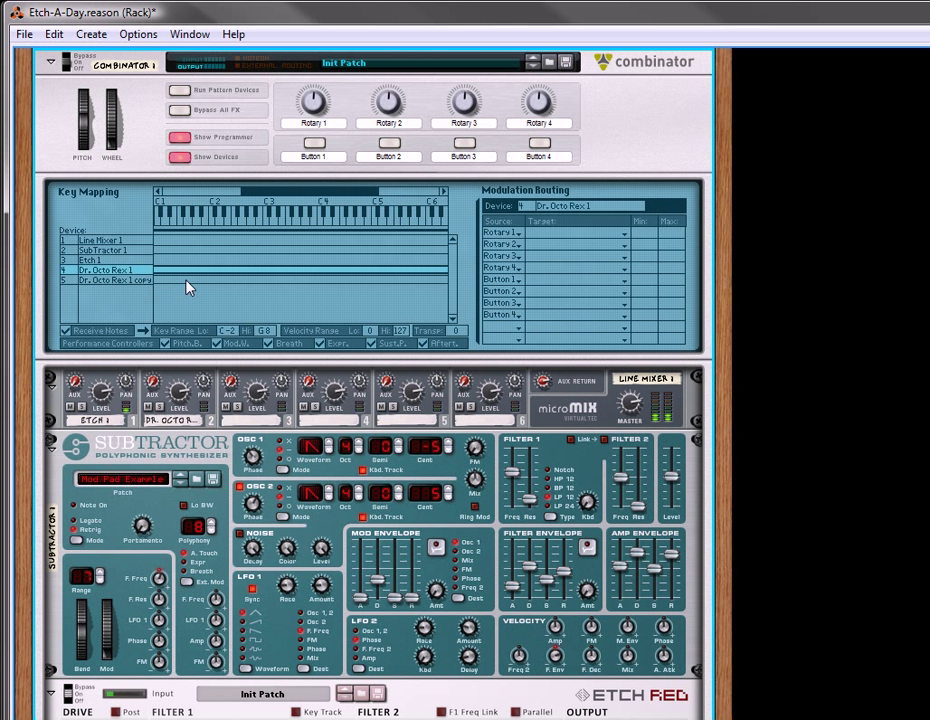
click(66, 330)
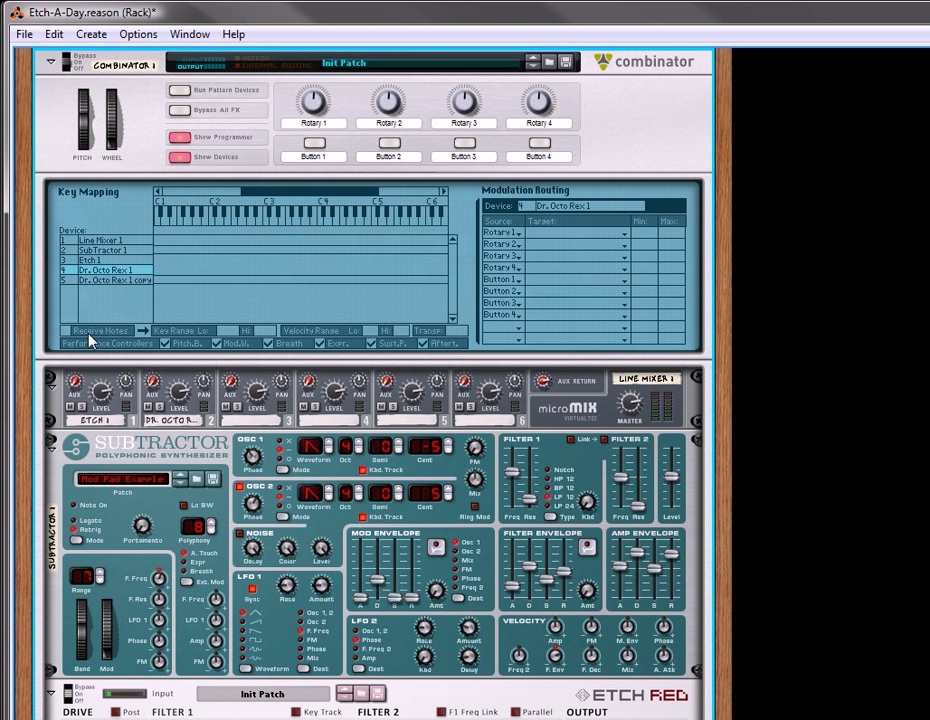
click(130, 280)
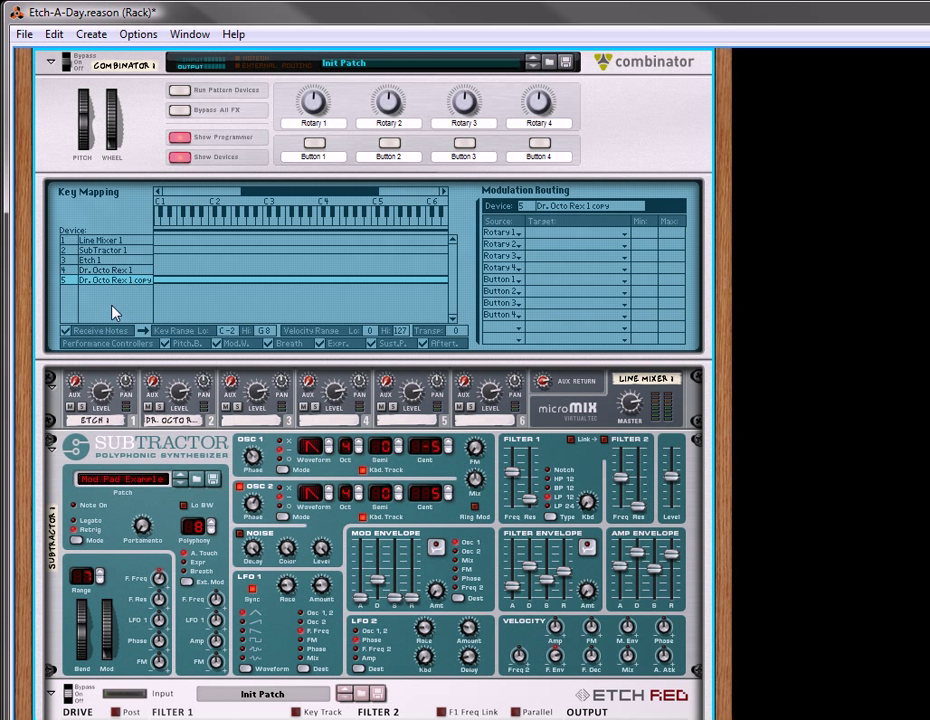
click(66, 330)
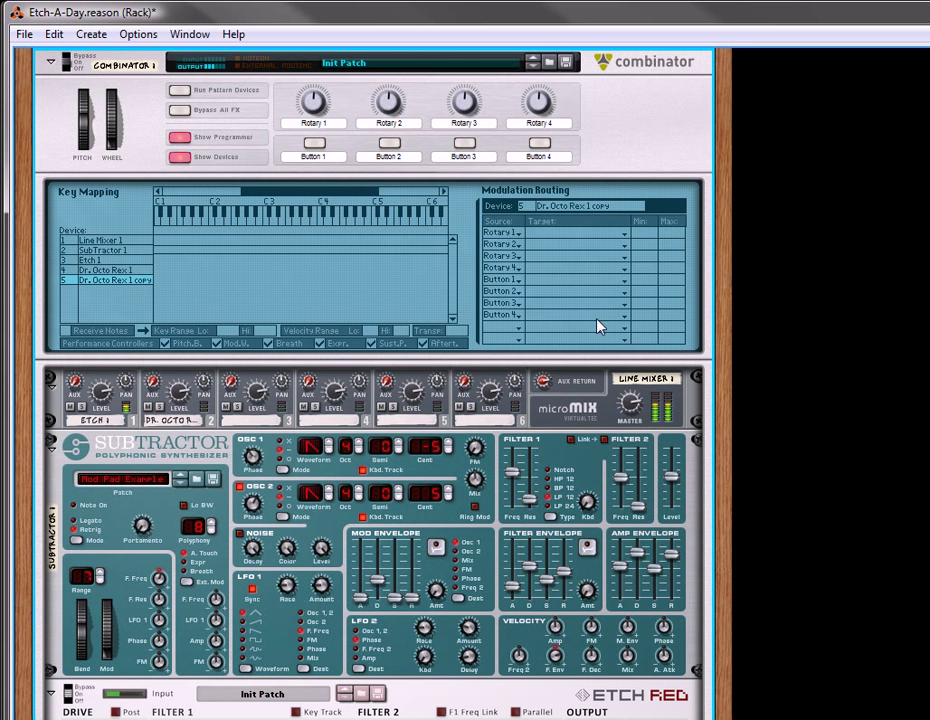
Switch off RUN on the first Dr. OctoRex so the Etch Red input meter goes dark.
scroll(737, 295, down, 10)
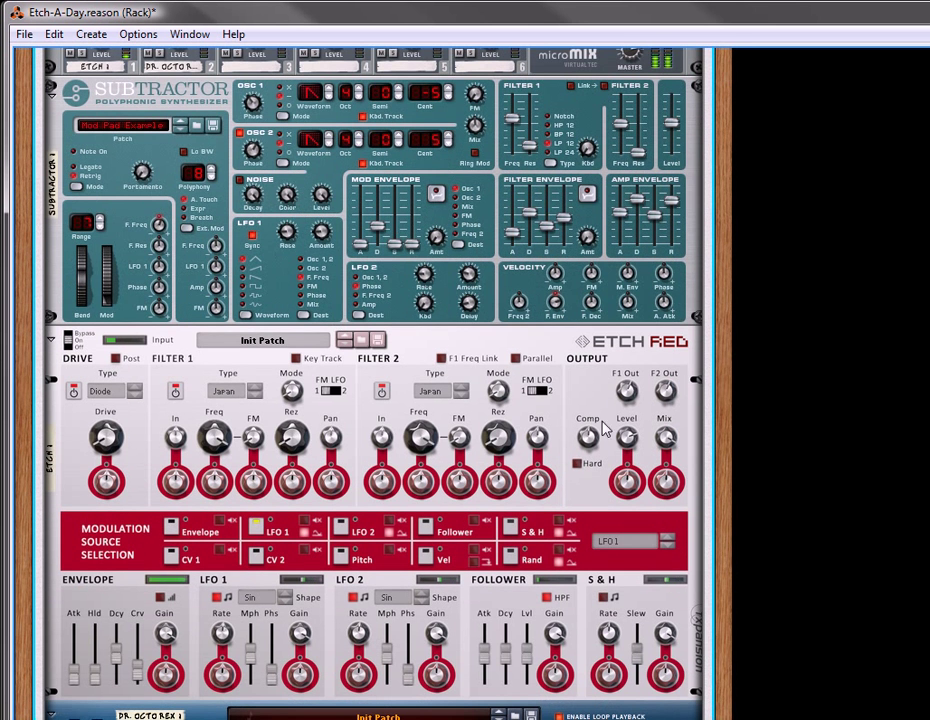
scroll(725, 300, down, 9)
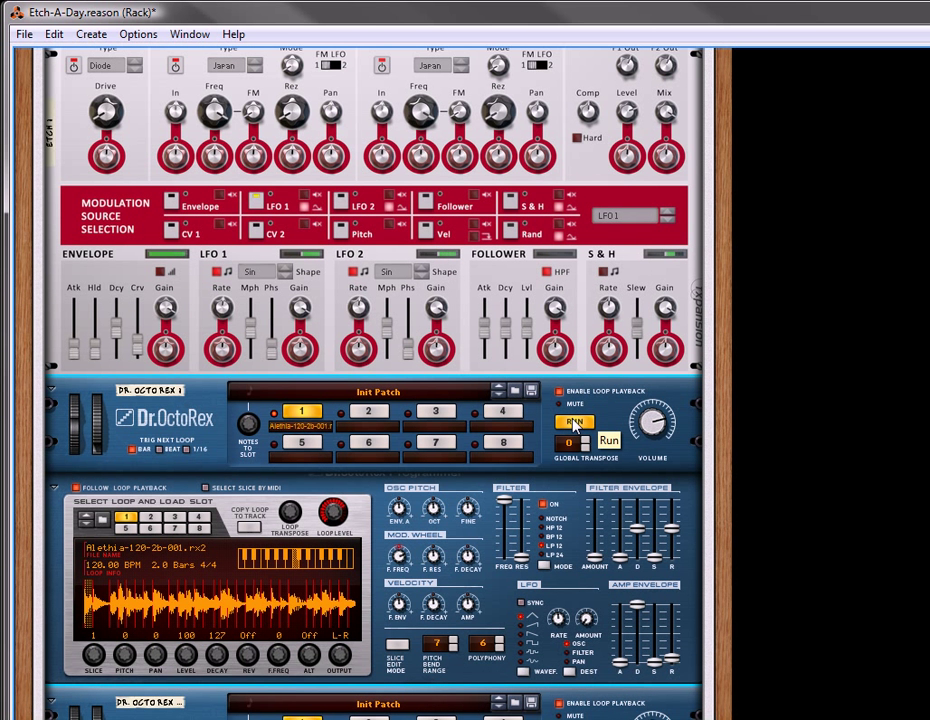
click(575, 424)
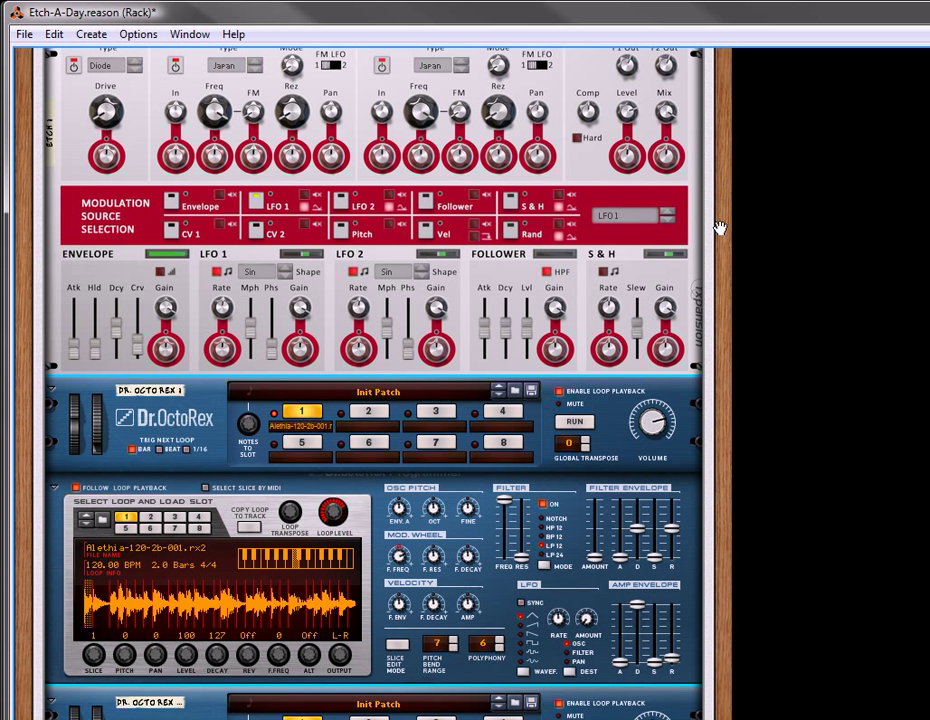
drag(712, 160, 688, 387)
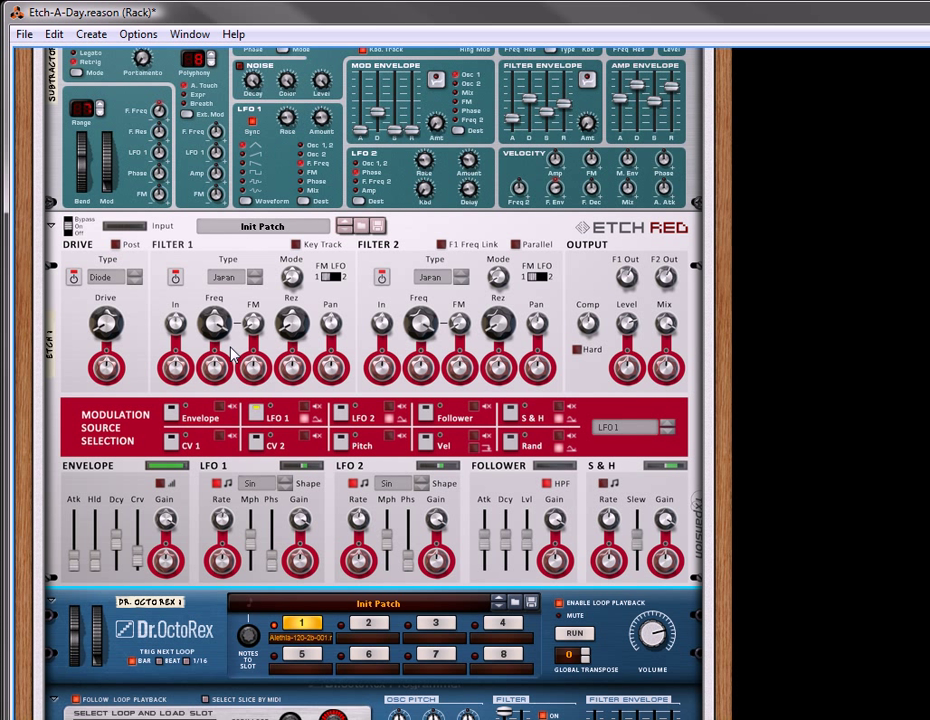
Set Etch Red's Filter 1 type to Fatty and drag its cutoff down to about 129 Hz.
click(228, 277)
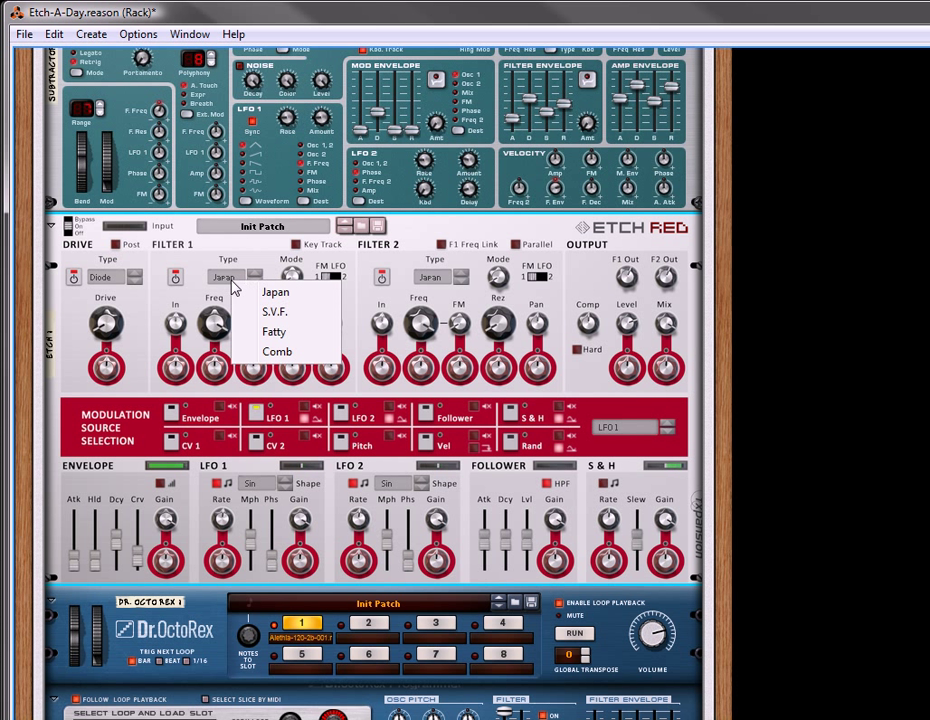
click(277, 337)
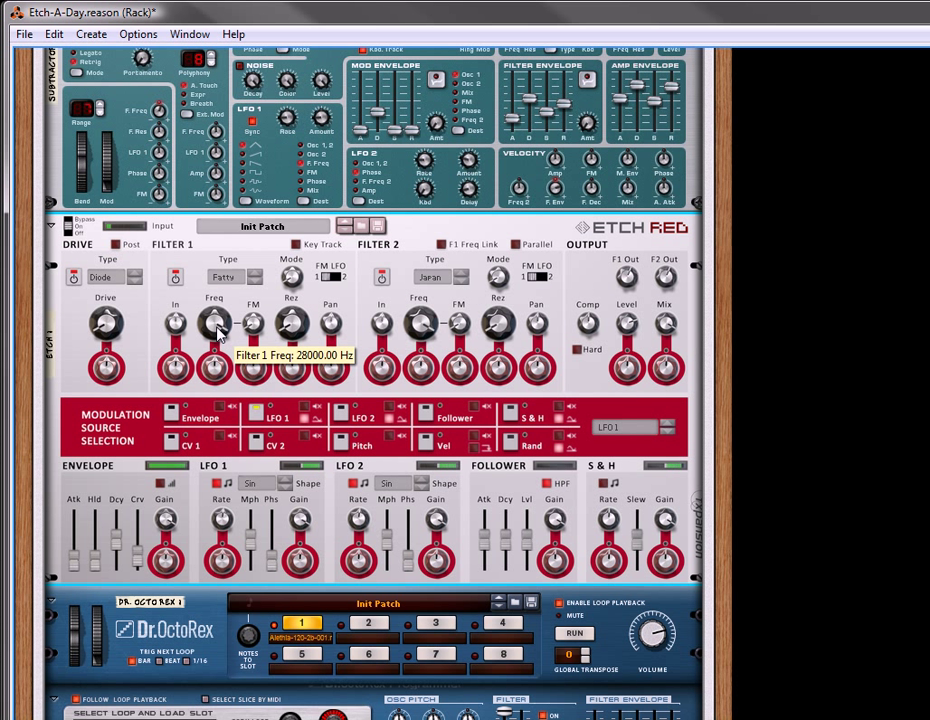
drag(218, 333, 267, 460)
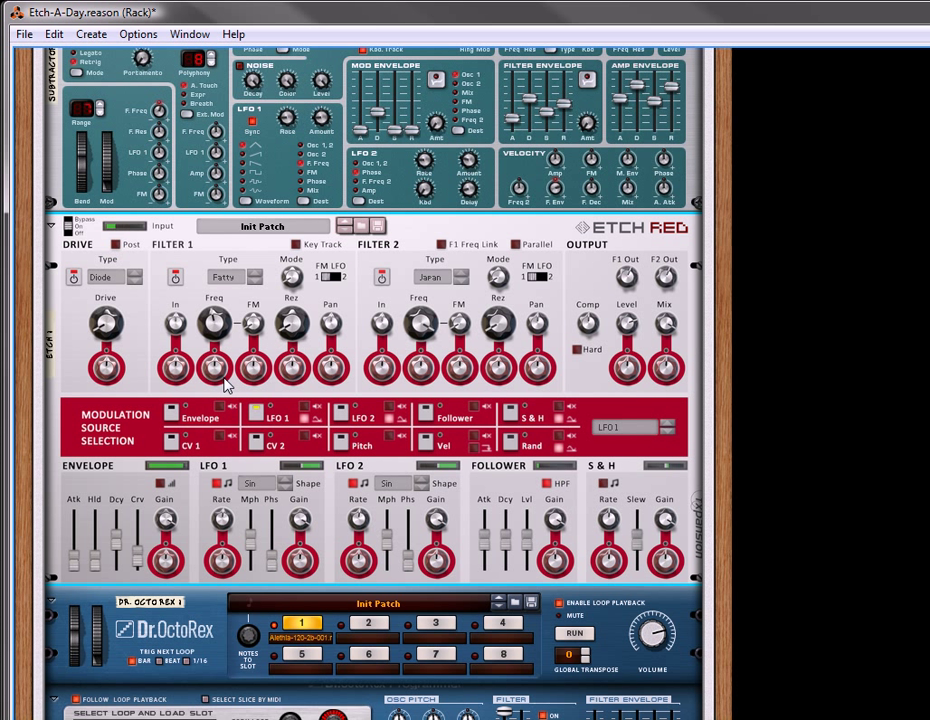
Route the envelope to Filter 1 frequency (37%) and resonance (~30%): curve 100%, decay 0.05 s, gain ~87%.
click(172, 420)
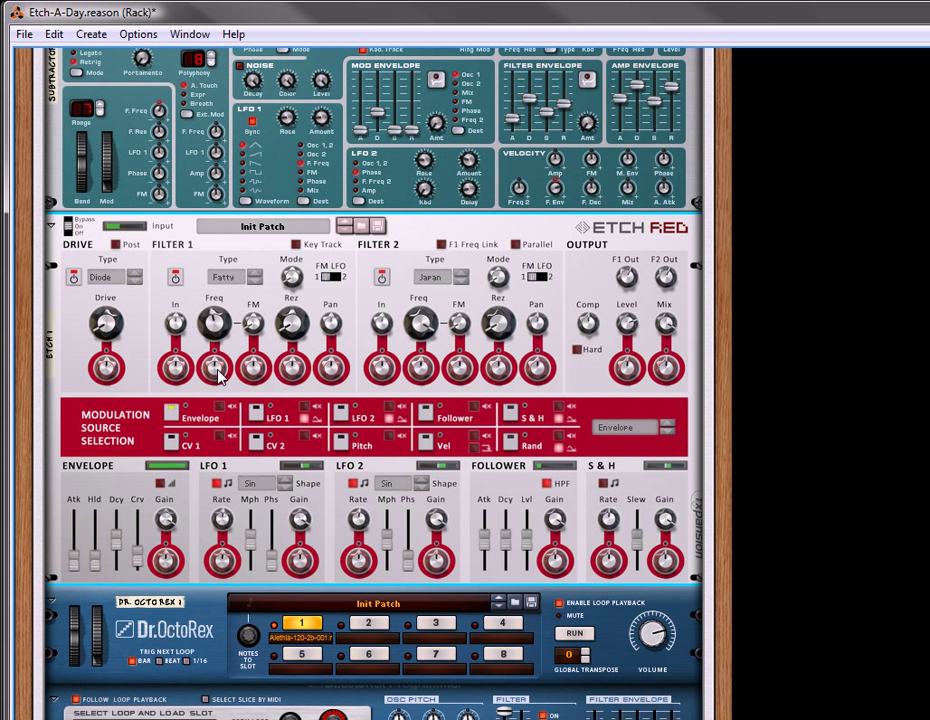
drag(247, 363, 247, 348)
drag(138, 566, 135, 540)
mouse_move(119, 548)
drag(119, 548, 121, 558)
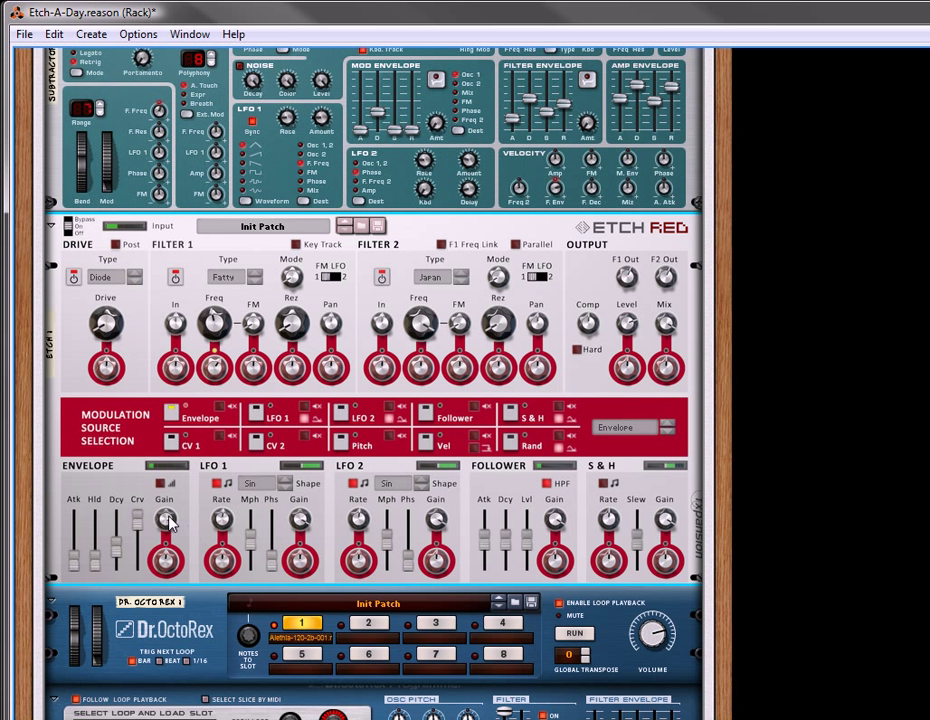
drag(168, 527, 178, 562)
drag(225, 378, 229, 366)
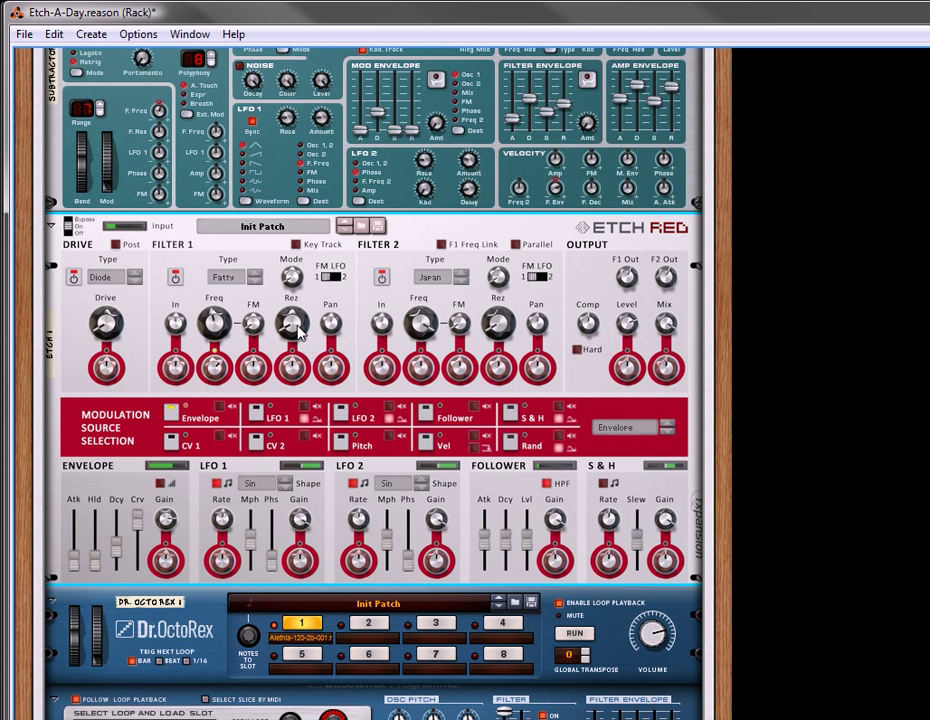
drag(296, 324, 306, 337)
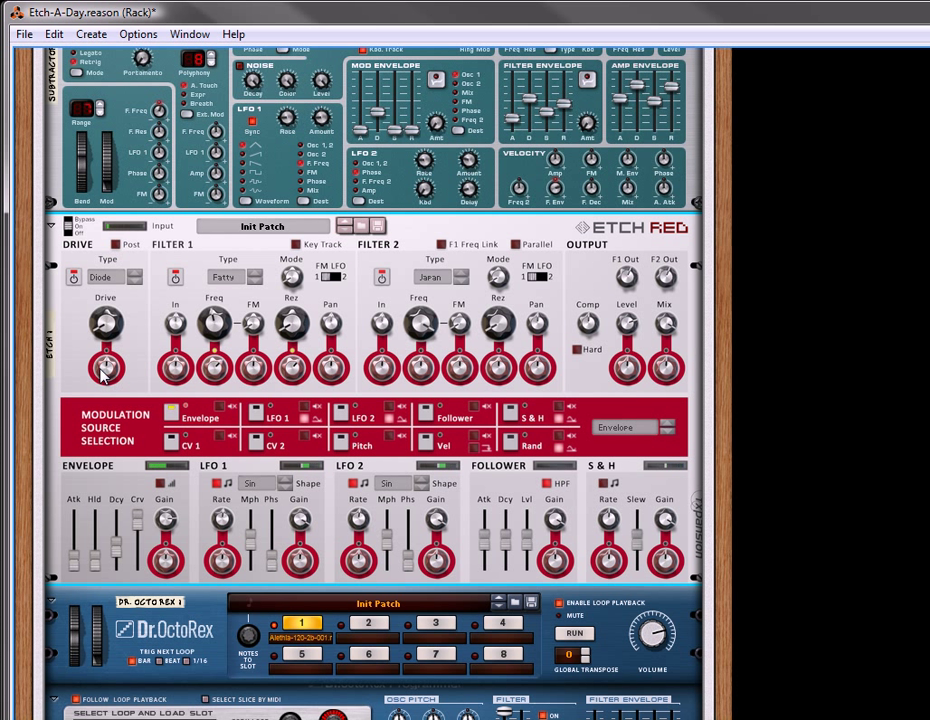
Switch the Etch Red drive type to HalfRect and lower the output level to -10.62 dB.
click(116, 287)
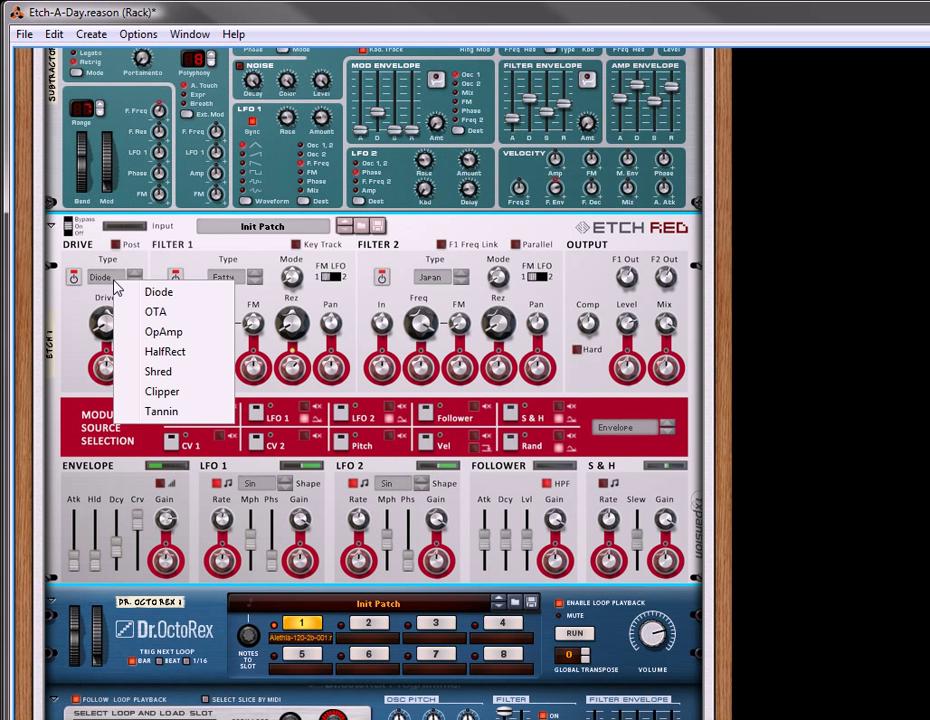
click(196, 356)
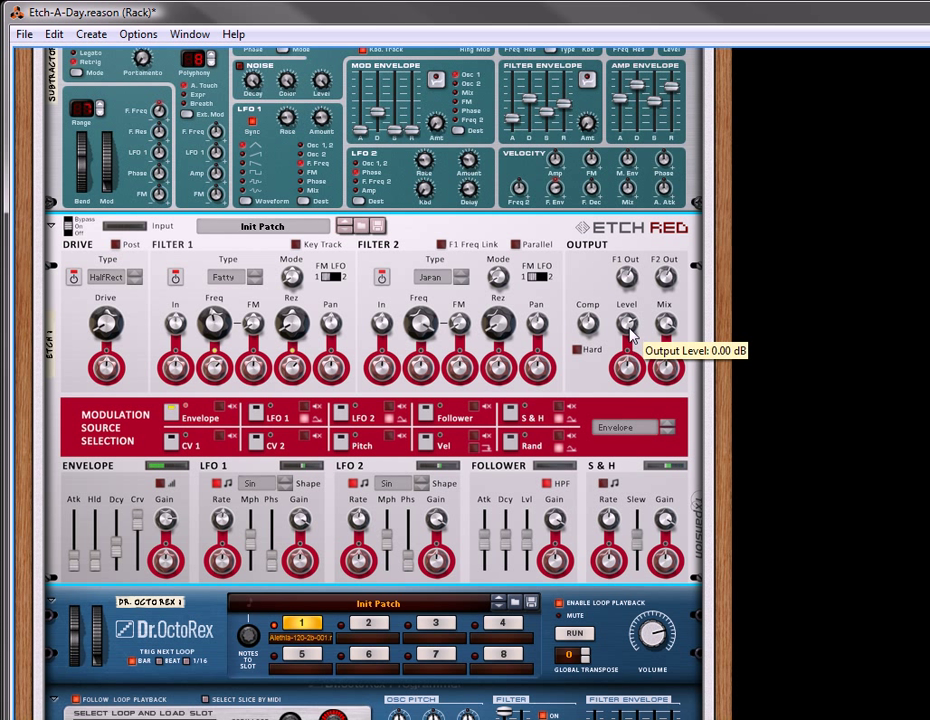
drag(626, 323, 643, 392)
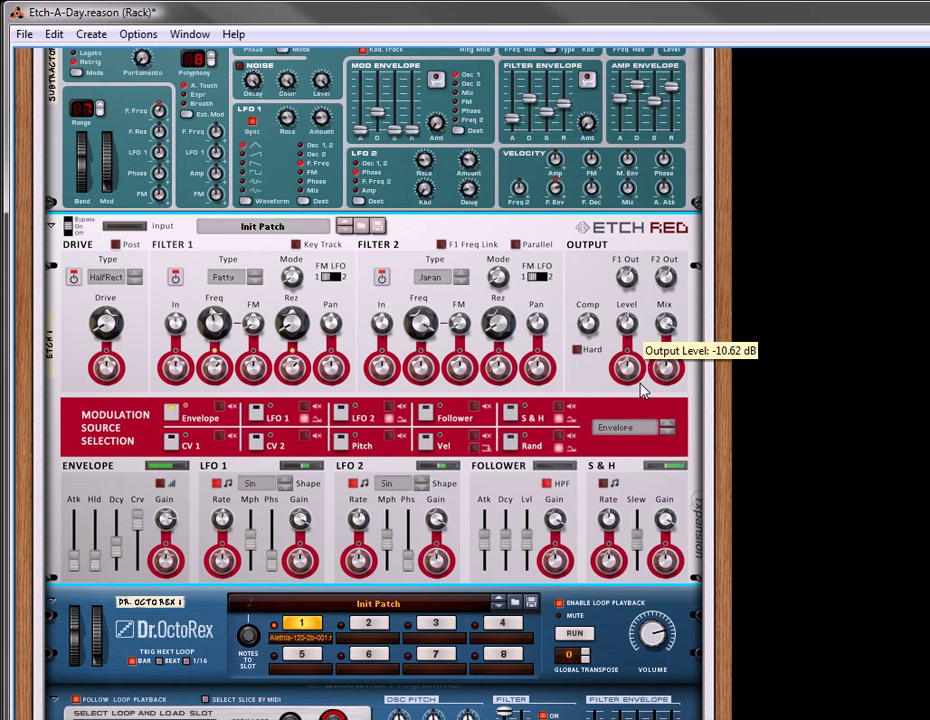
drag(643, 392, 643, 389)
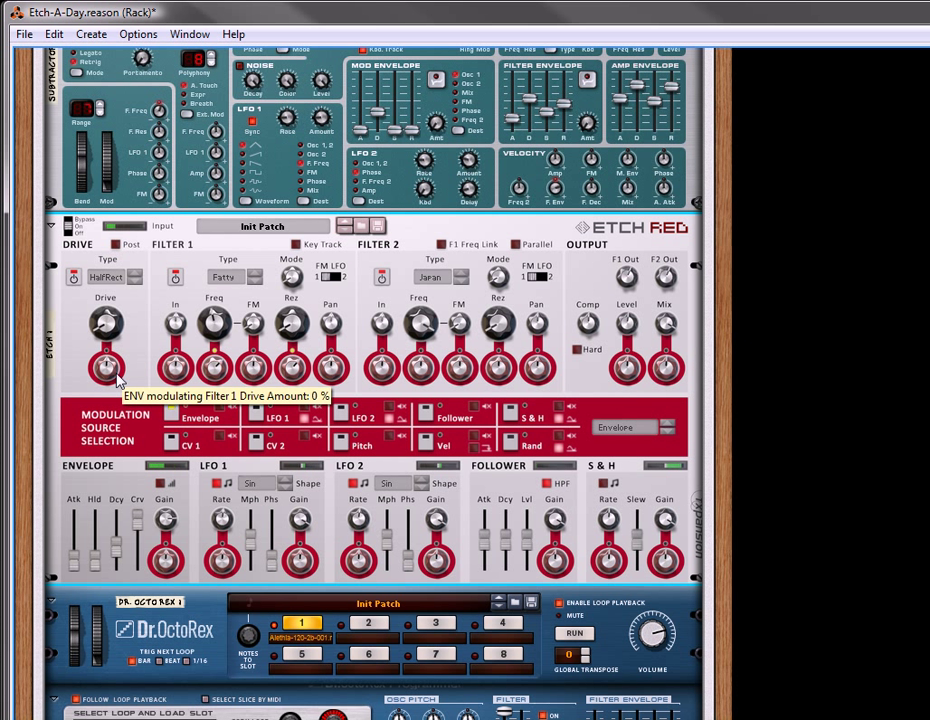
Make LFO 1 modulate Filter 1 drive at 48%, with rate about 208 Hz and morph 94%.
click(256, 421)
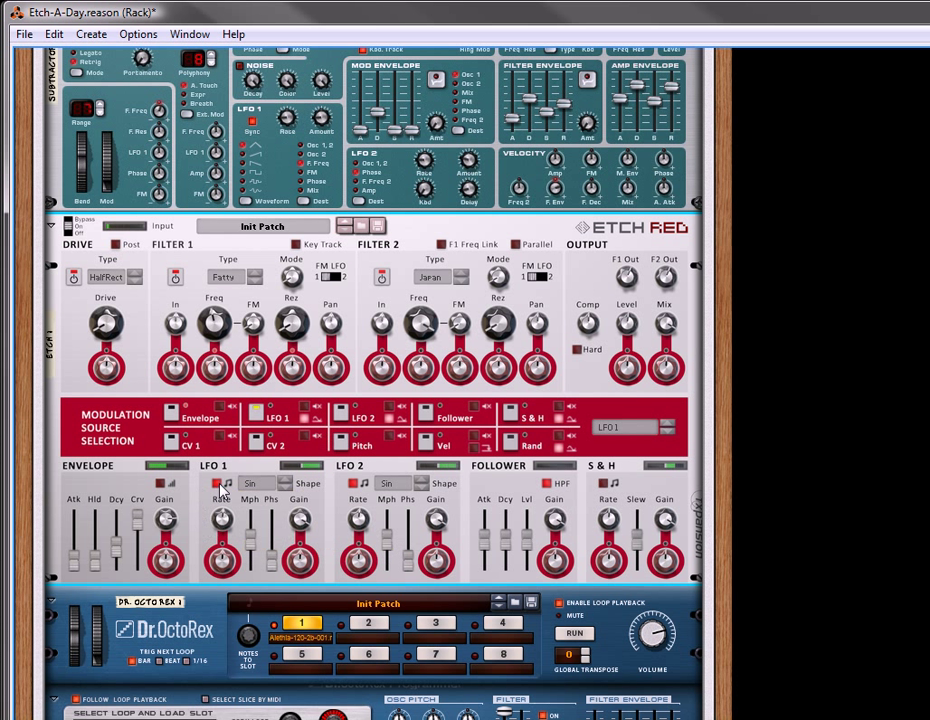
drag(222, 517, 272, 434)
drag(118, 375, 162, 305)
drag(252, 541, 310, 570)
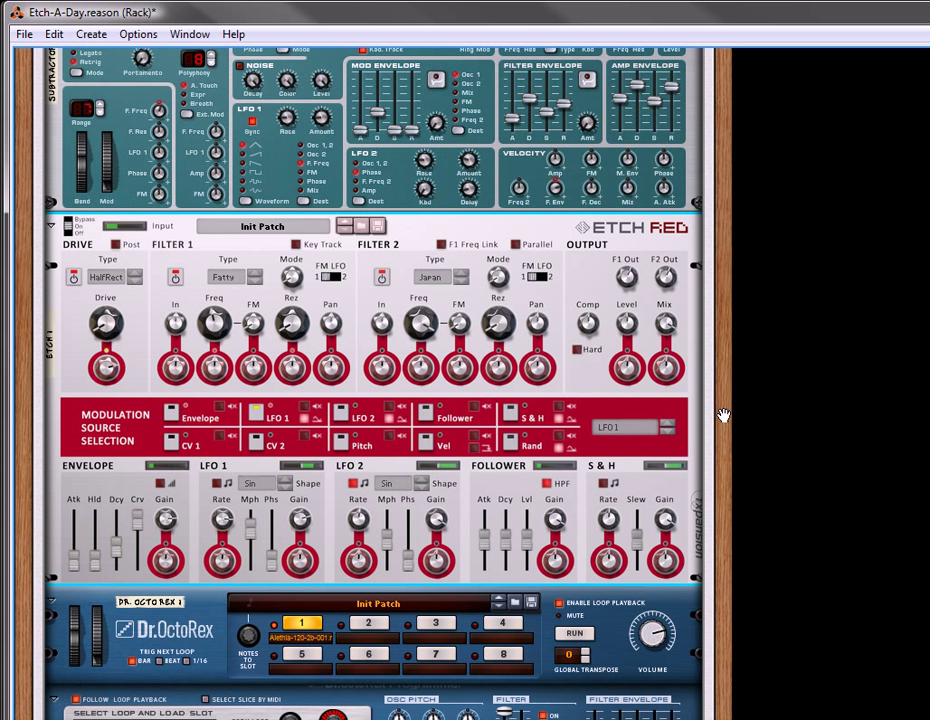
Lower the Filter 1 cutoff to about 138 Hz.
drag(723, 415, 727, 236)
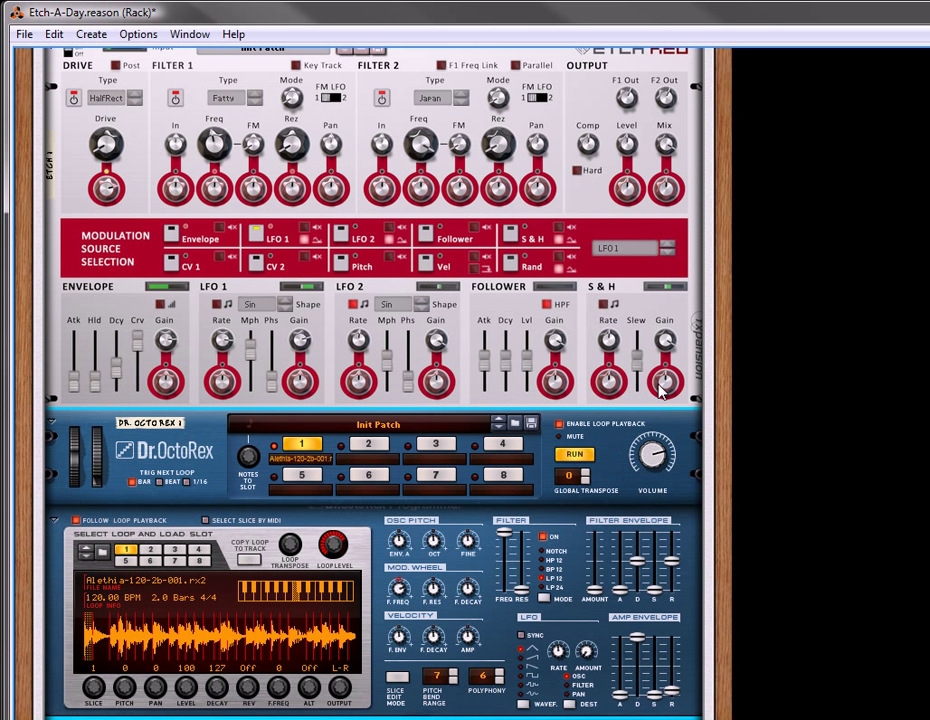
drag(727, 235, 718, 431)
drag(225, 340, 228, 347)
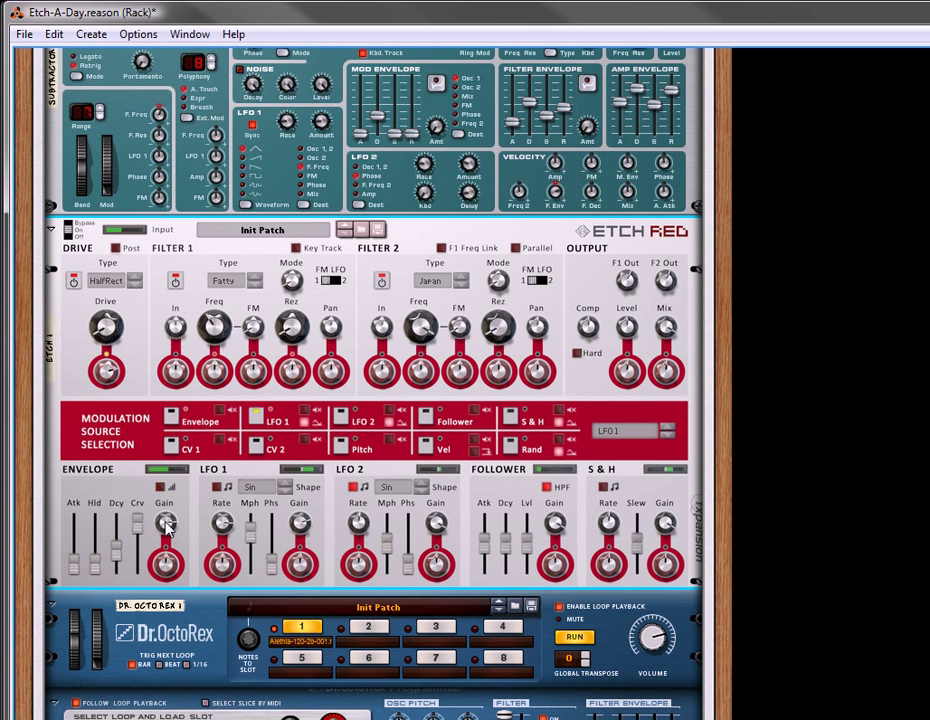
Select the Envelope as mod source and set its Filter 1 frequency modulation to 40%.
mouse_move(178, 517)
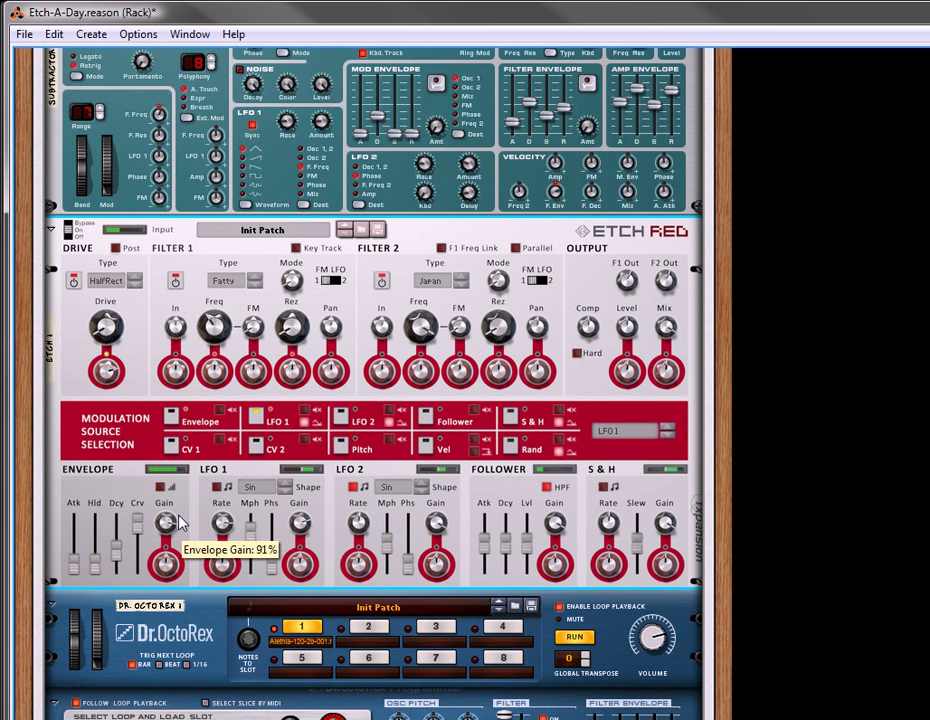
mouse_move(112, 370)
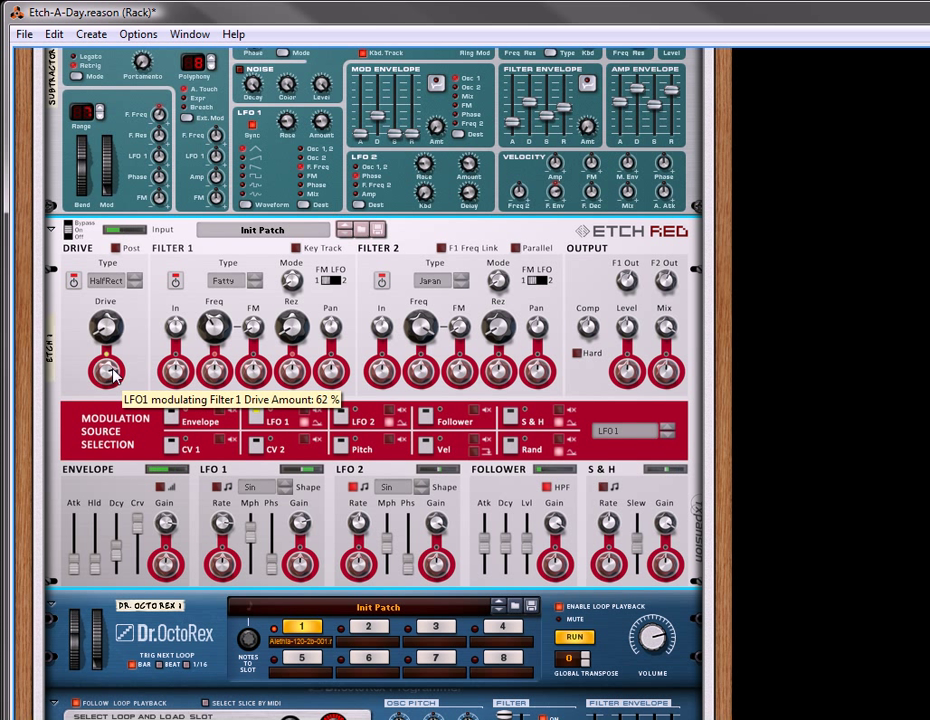
mouse_move(293, 372)
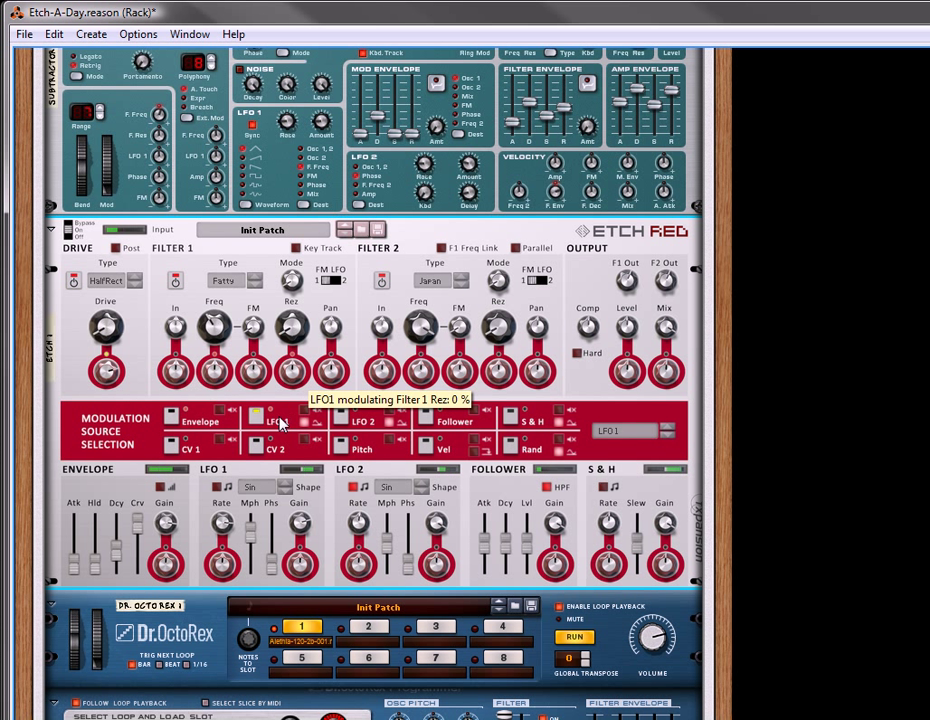
click(173, 421)
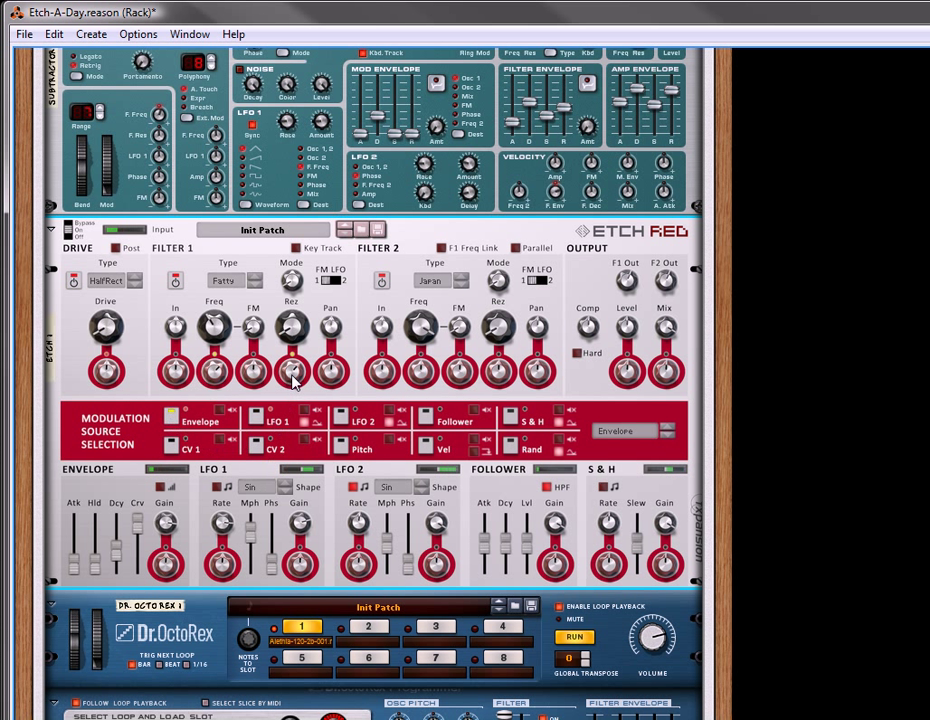
mouse_move(297, 375)
mouse_move(216, 372)
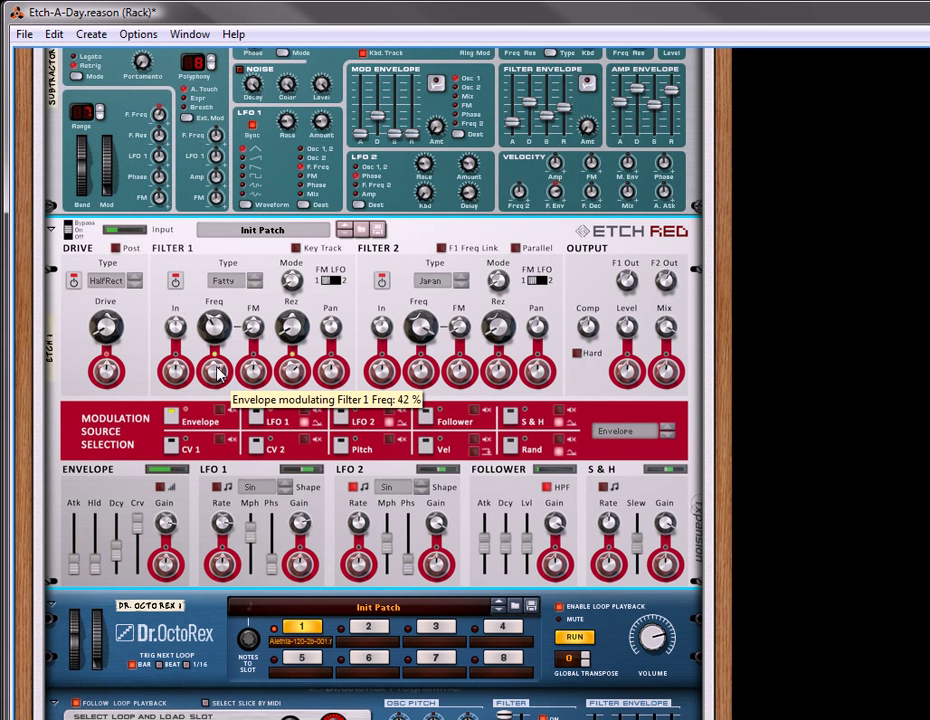
mouse_move(221, 372)
mouse_down()
mouse_move(224, 380)
mouse_move(238, 373)
mouse_up()
mouse_move(261, 383)
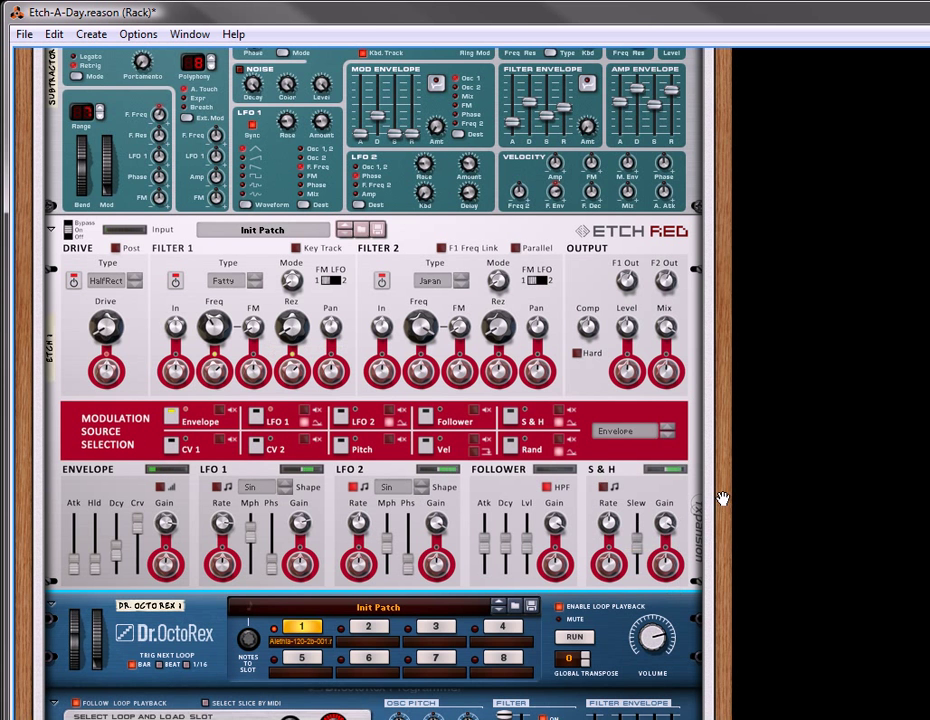
Switch the lower Dr. OctoRex to loop slot 2, the Damaged loop.
drag(722, 498, 714, 89)
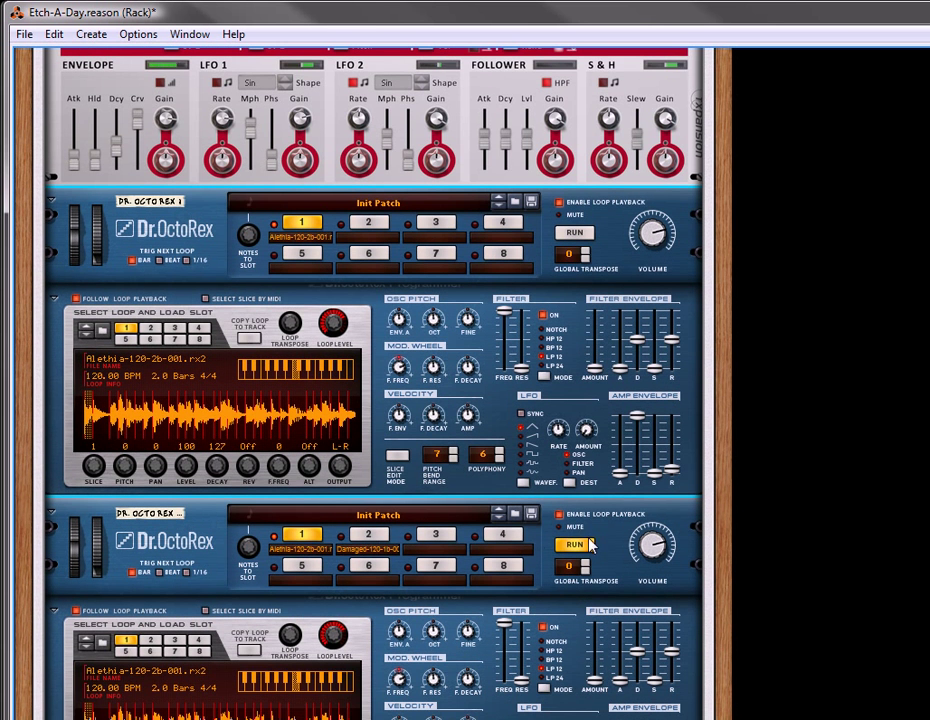
click(375, 538)
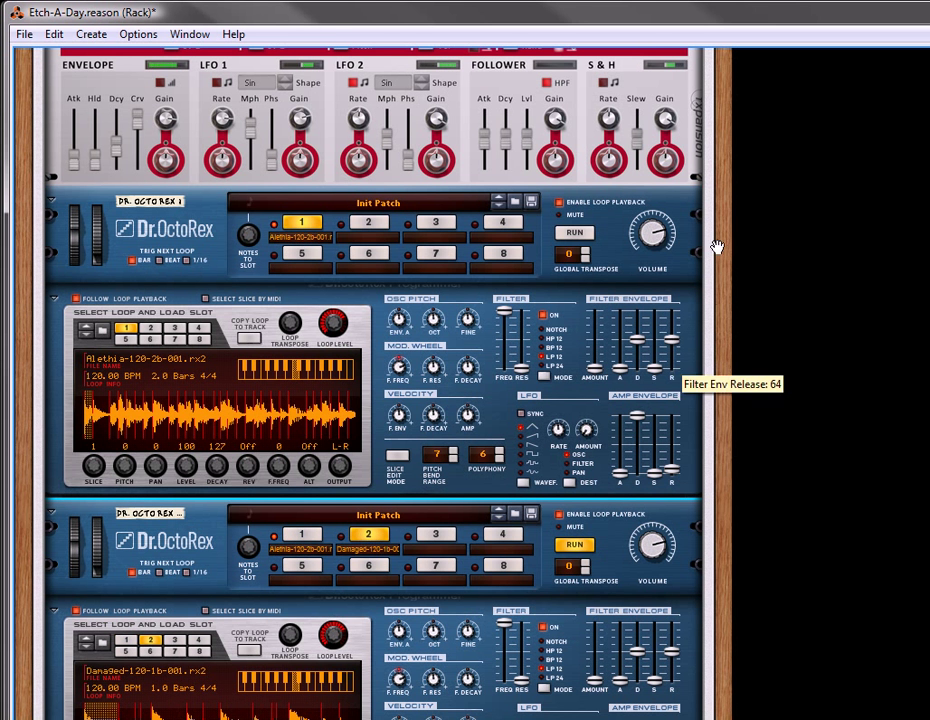
drag(718, 224, 652, 583)
Play the loops briefly to audition the envelope-swept filter, then stop.
key(space)
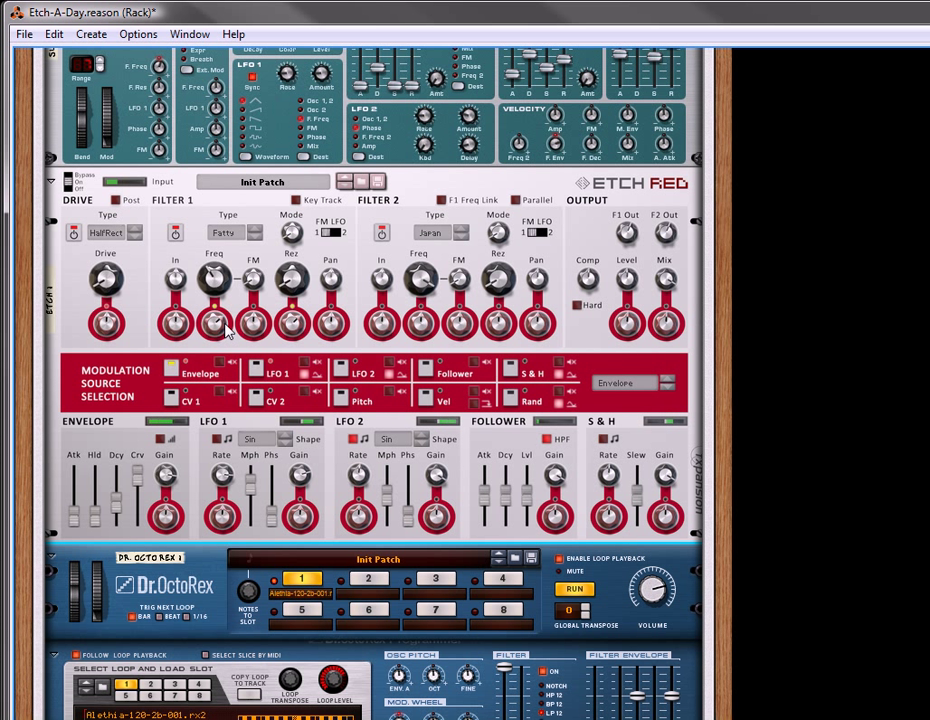
mouse_move(226, 330)
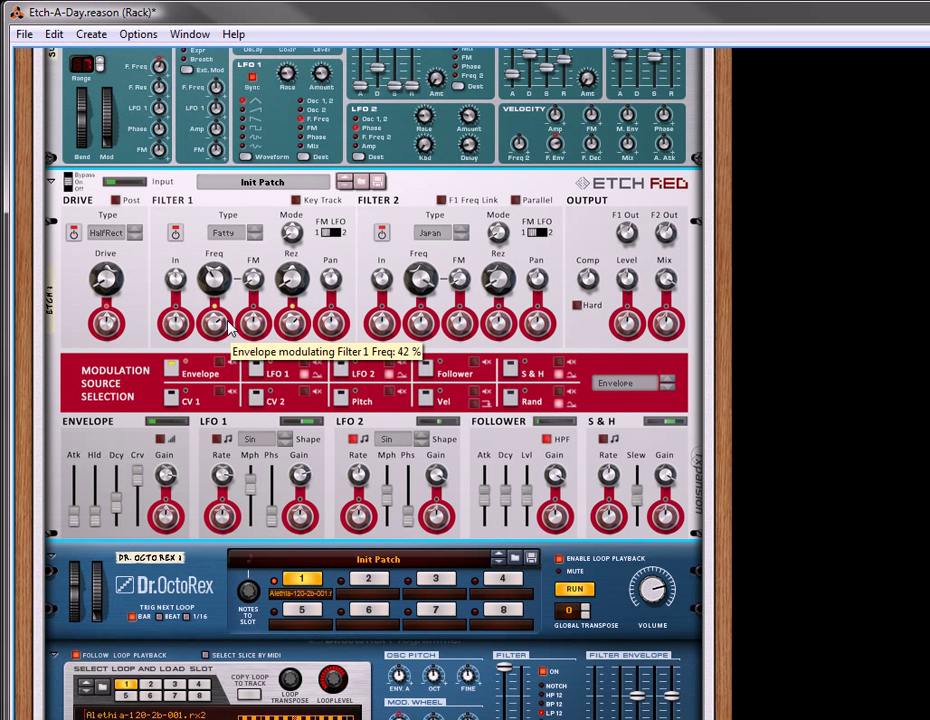
mouse_move(217, 293)
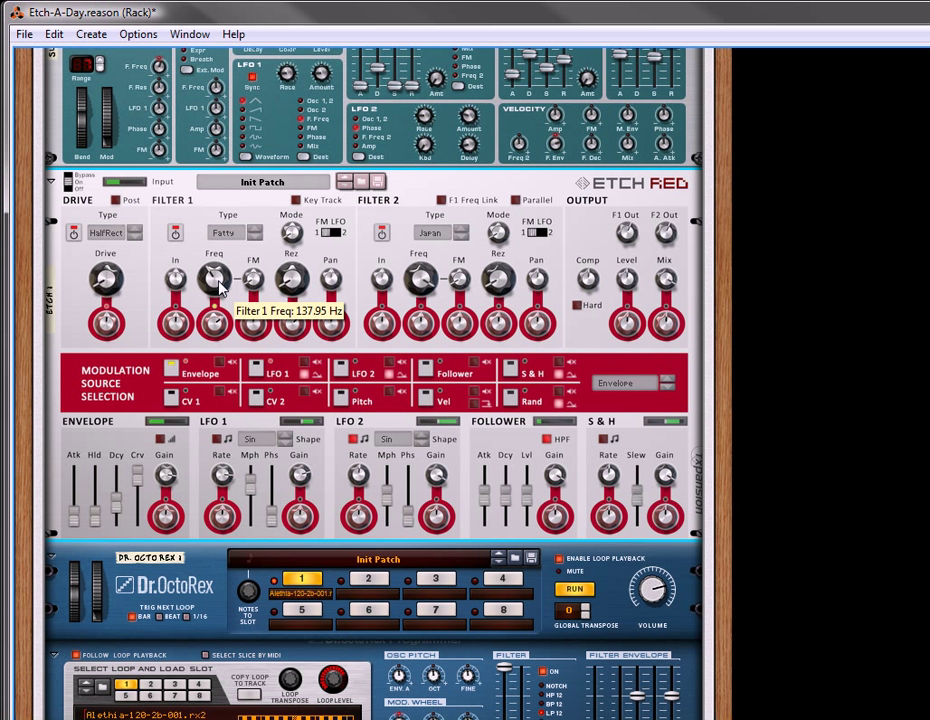
click(578, 591)
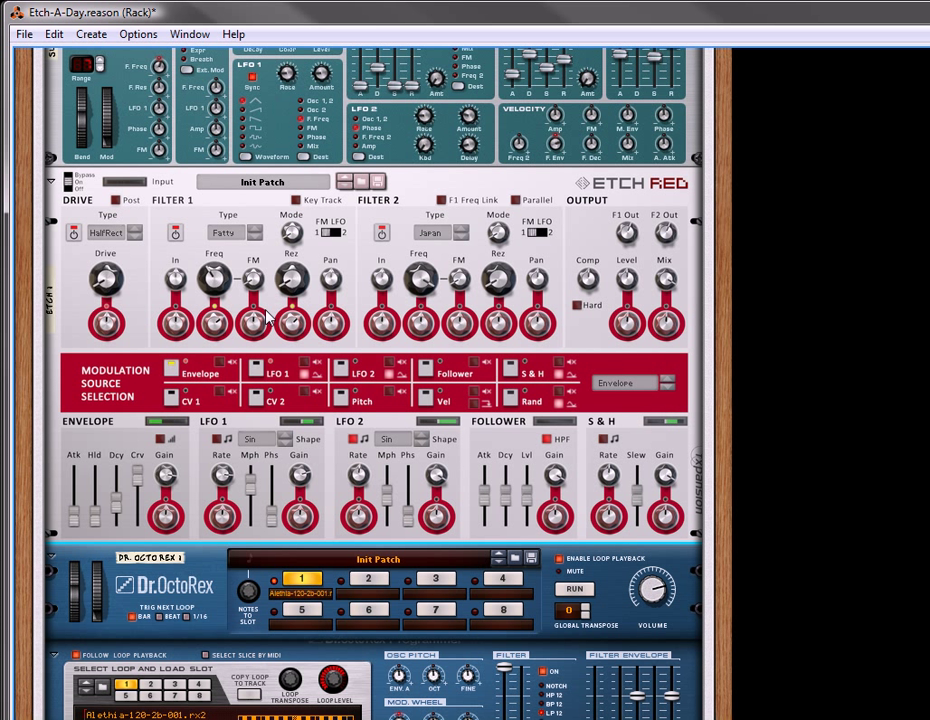
Select LFO 2, change its waveform shape and raise its morph to 70%.
click(341, 370)
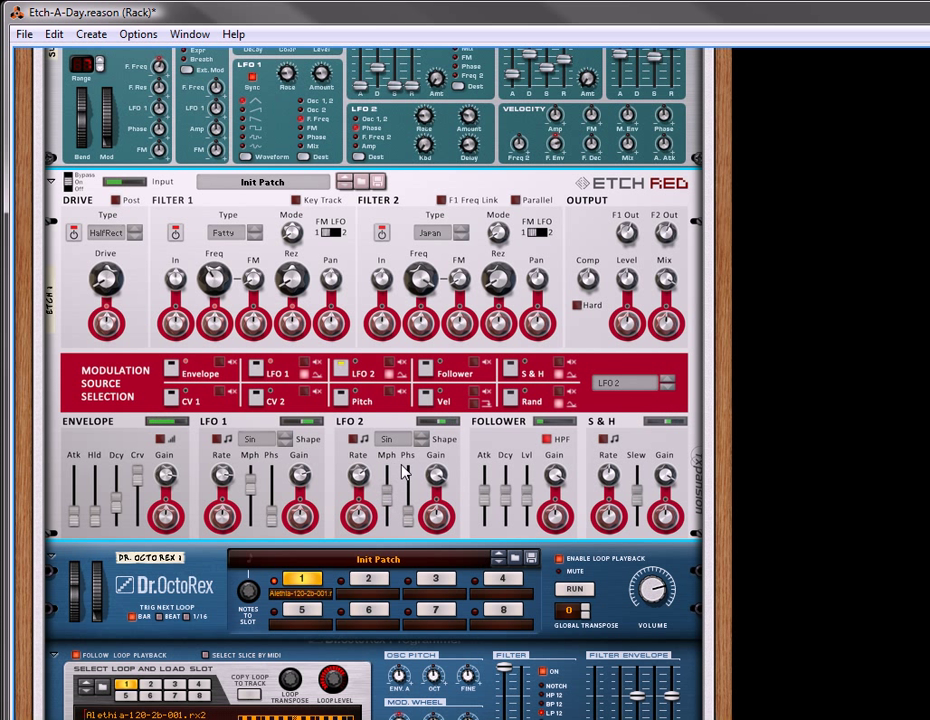
click(421, 440)
drag(390, 494, 397, 490)
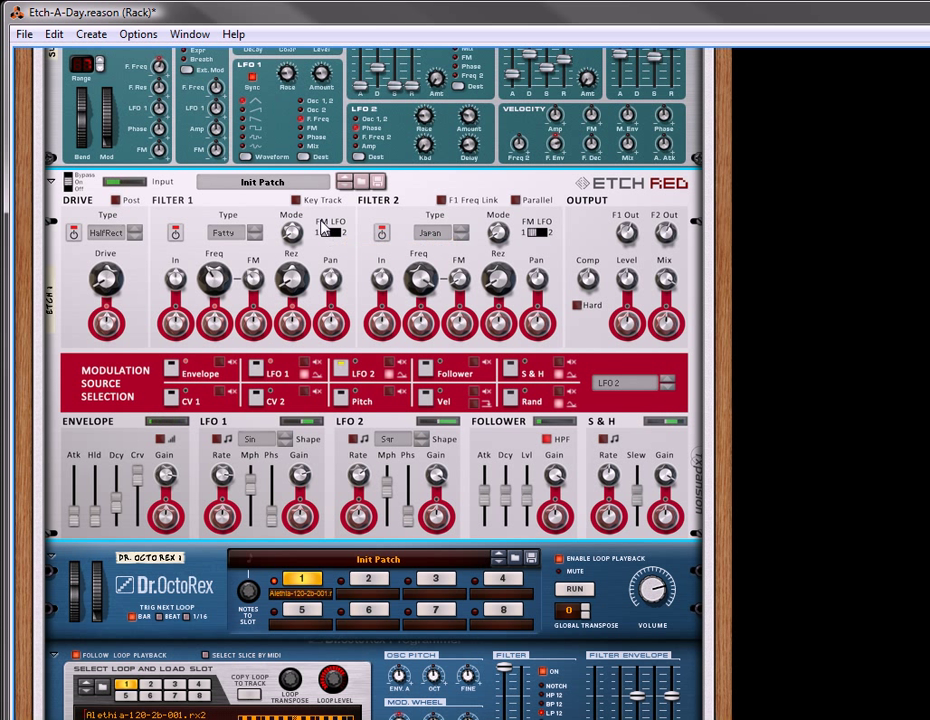
Switch Filter 1 FM's LFO source, turn FM up to about 46%, and audition the loops.
click(333, 233)
drag(257, 287, 277, 259)
click(574, 590)
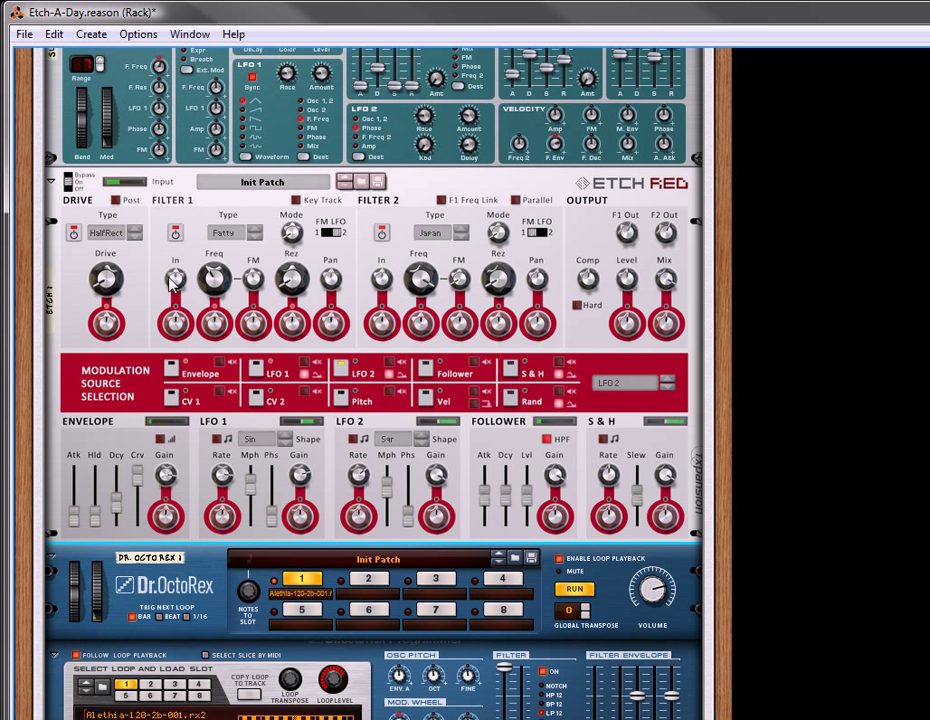
mouse_move(257, 289)
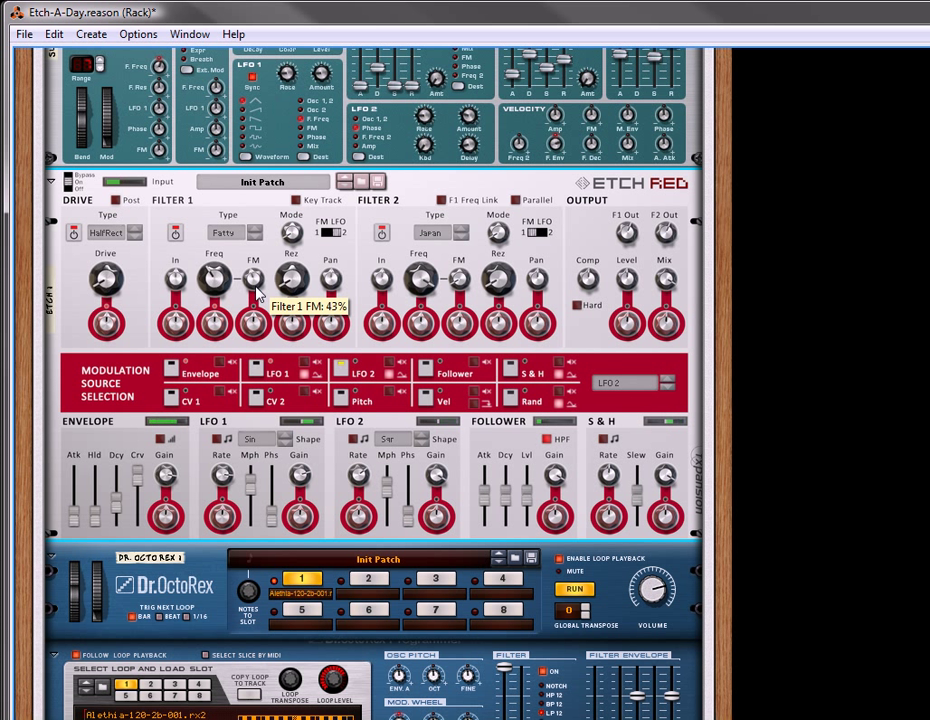
mouse_move(245, 347)
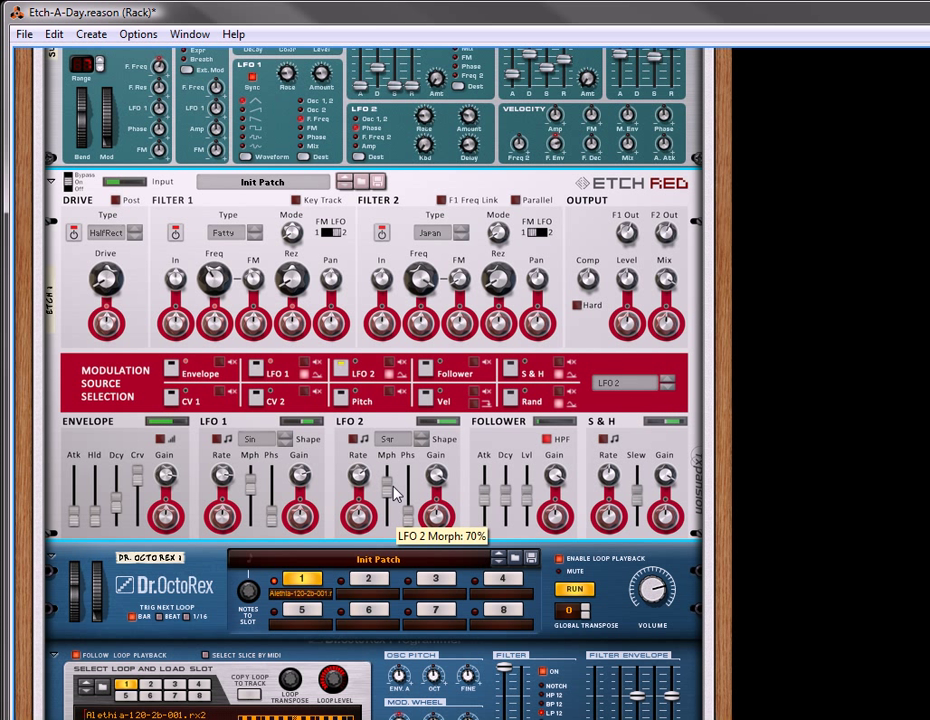
click(592, 597)
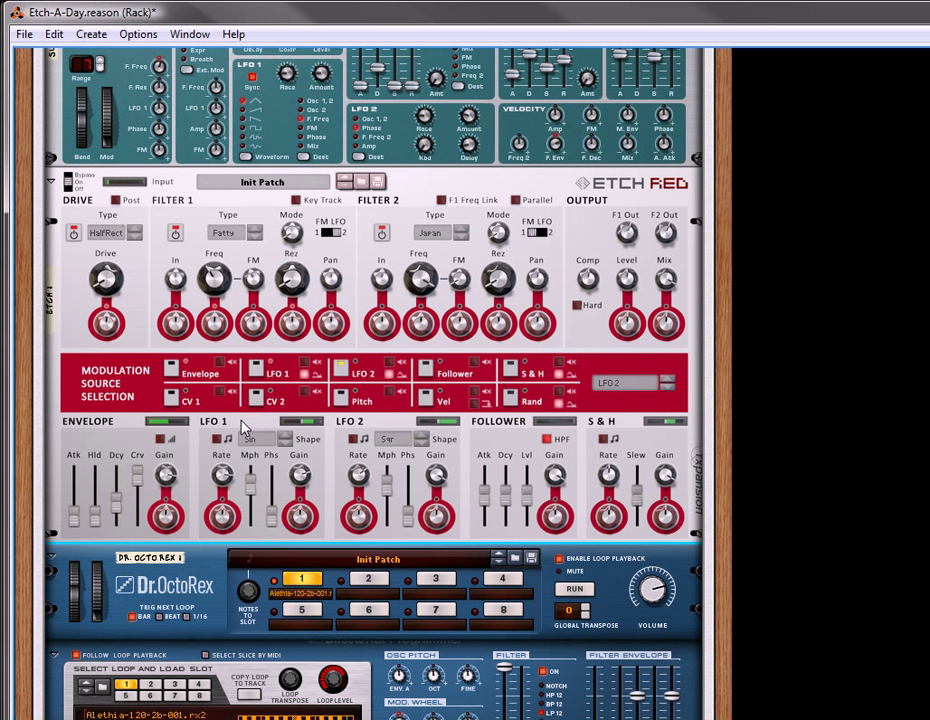
Select the Envelope and make it modulate LFO 2 rate at 44% while the loops play.
click(173, 372)
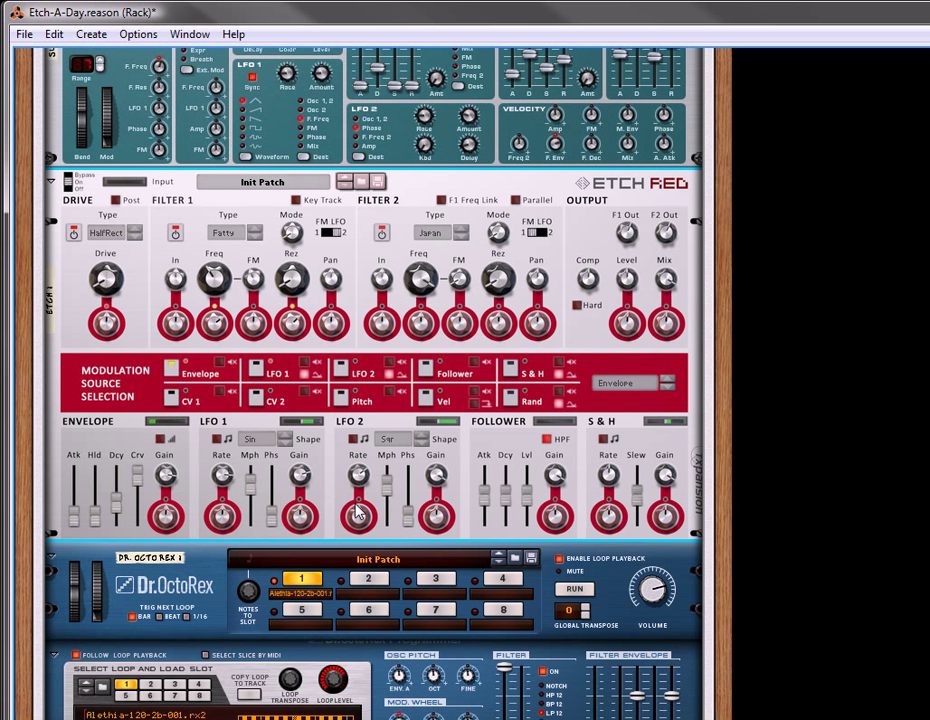
mouse_move(364, 522)
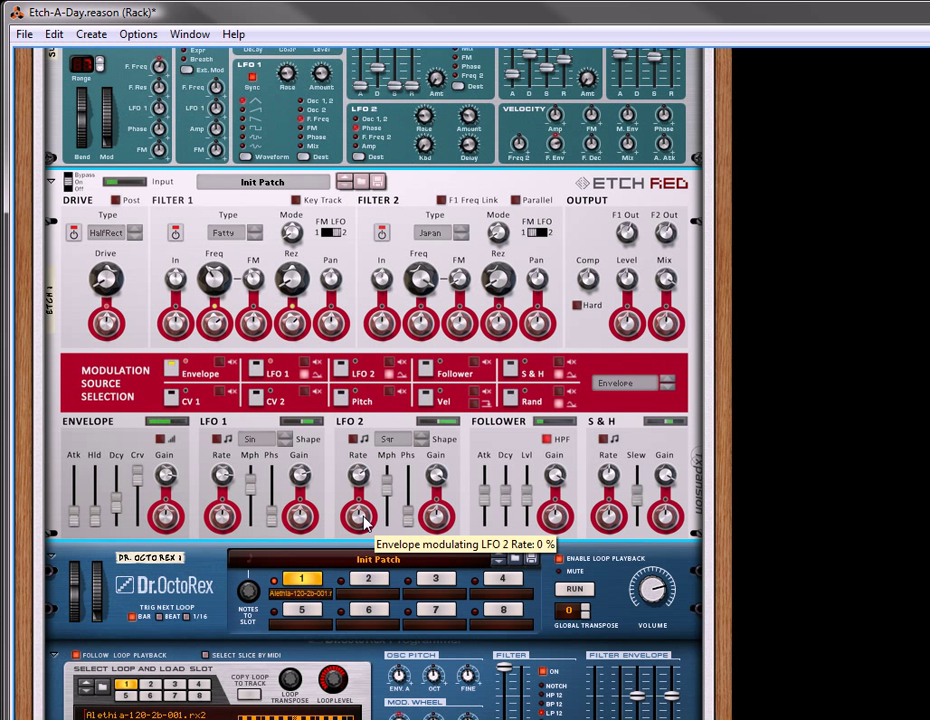
mouse_move(364, 522)
mouse_down()
mouse_move(357, 519)
mouse_move(368, 502)
mouse_up()
drag(389, 458, 397, 424)
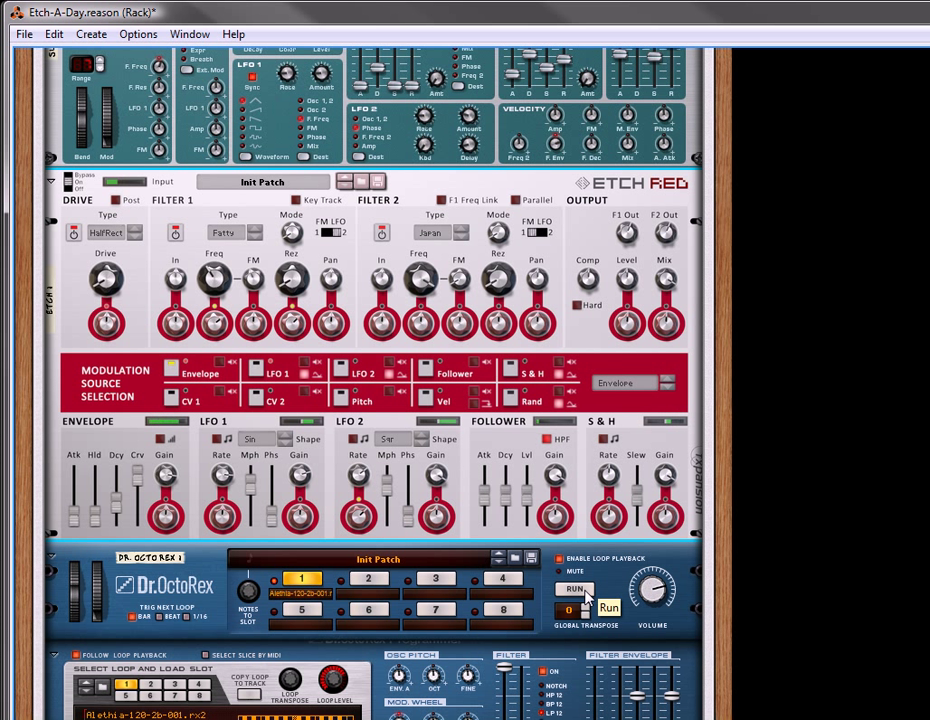
click(565, 589)
drag(363, 516, 375, 522)
Adjust Filter 1 FM and set its envelope modulation to 34%, then stop playback.
drag(240, 305, 274, 278)
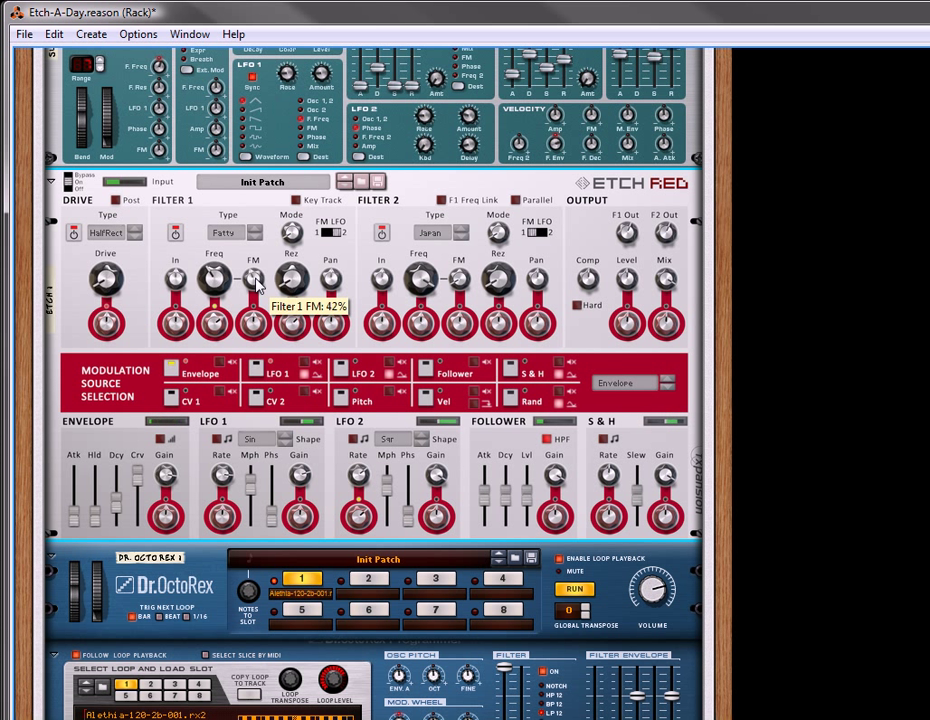
drag(258, 287, 278, 287)
drag(254, 331, 254, 337)
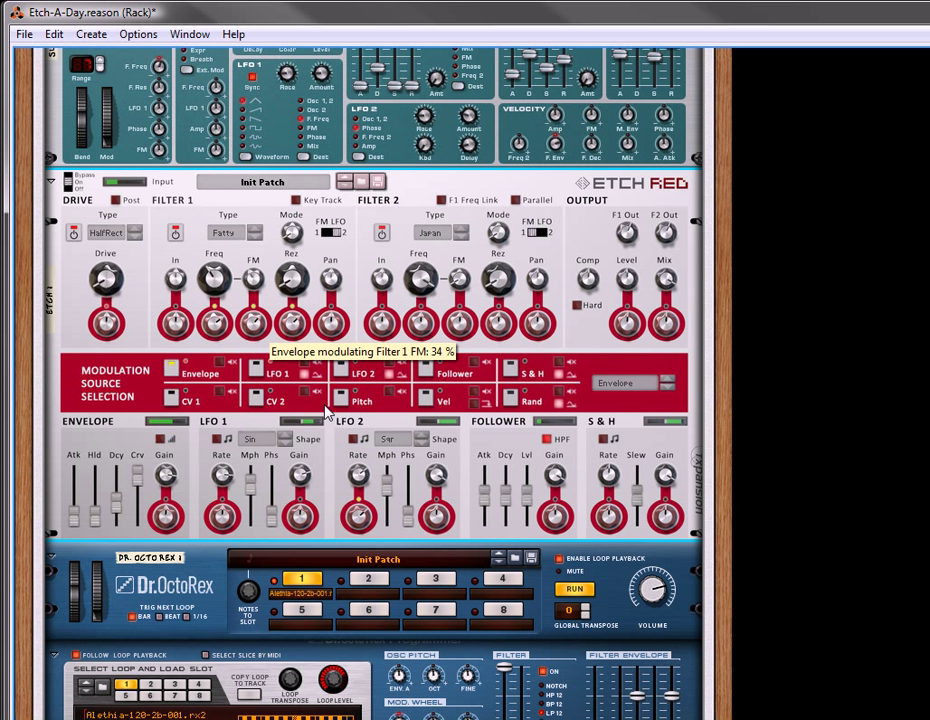
click(571, 589)
Set the lower Dr. OctoRex to loop slot 1 and start playback.
drag(716, 506, 722, 110)
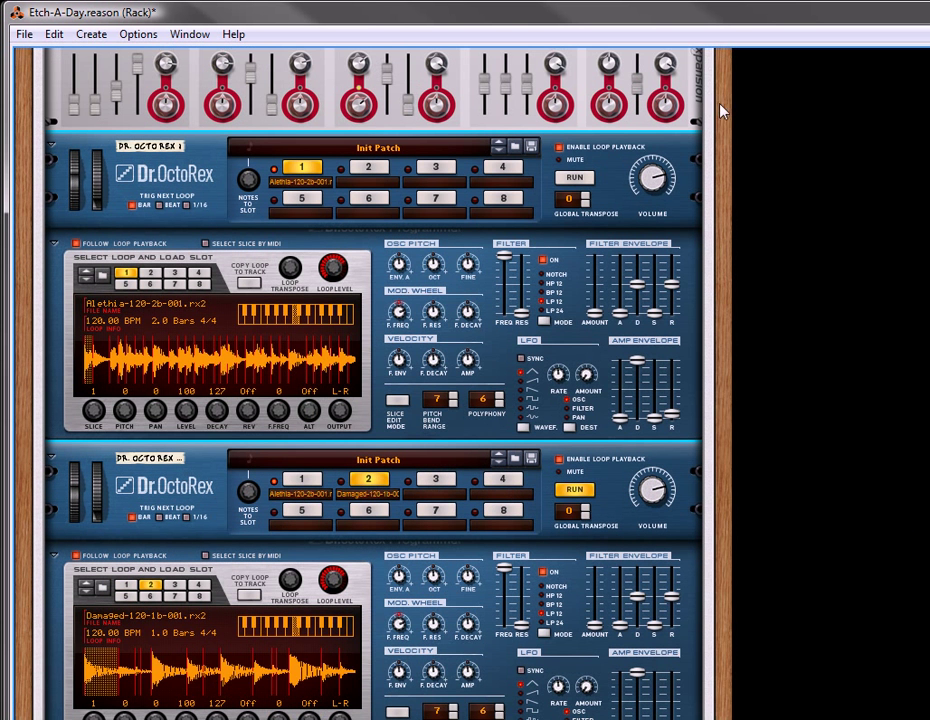
click(309, 483)
drag(718, 172, 566, 493)
click(566, 493)
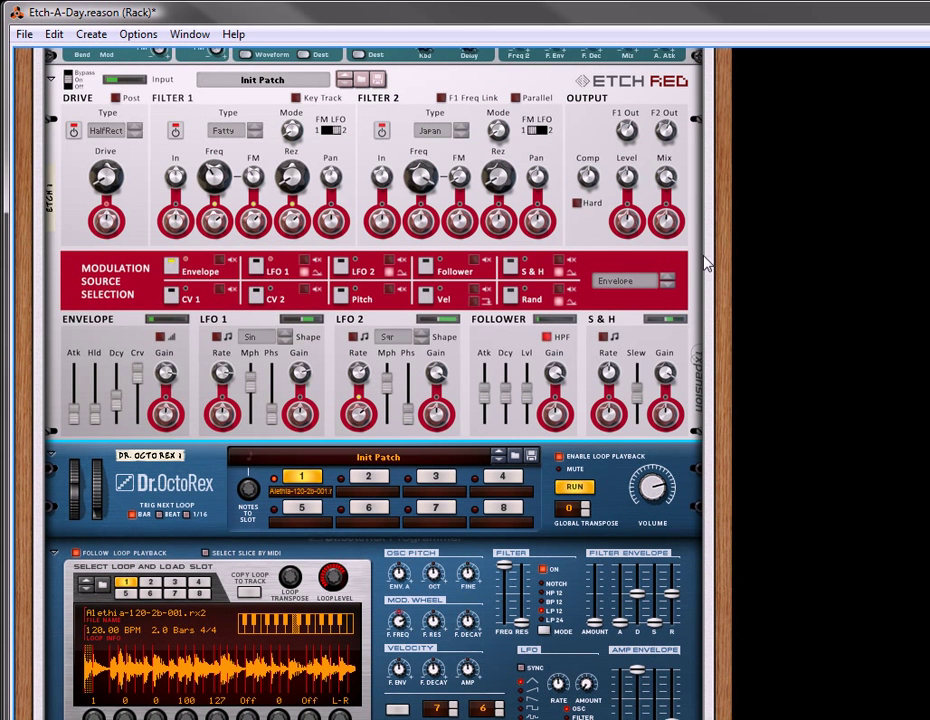
Toggle the lower Dr. OctoRex between Alethia and Damaged loops, ending on Damaged-120-1b-001.
scroll(716, 250, up, 3)
drag(716, 260, 724, 33)
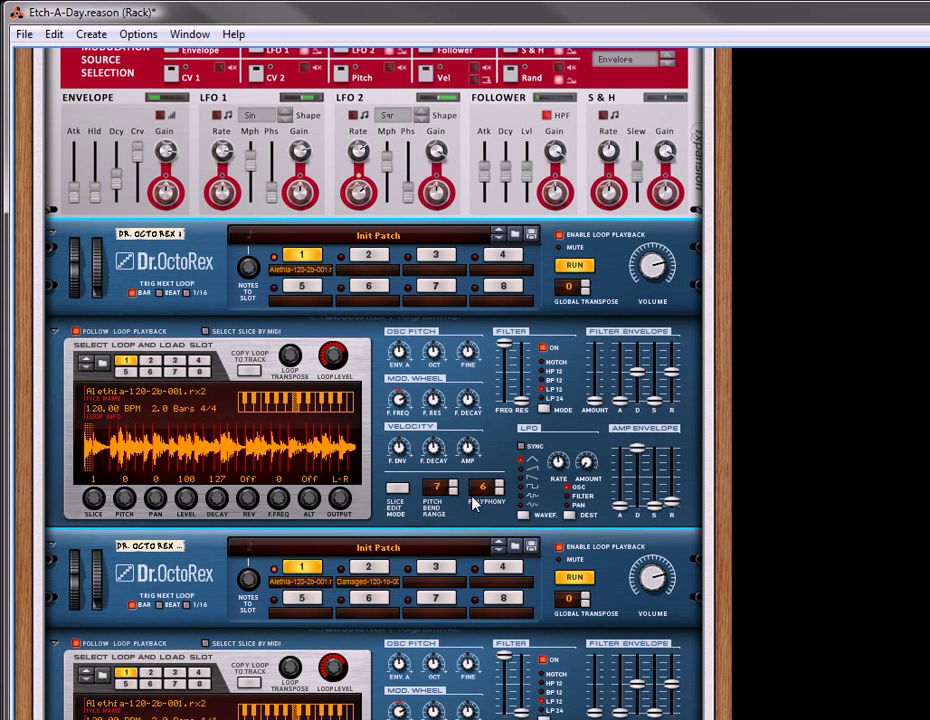
click(372, 568)
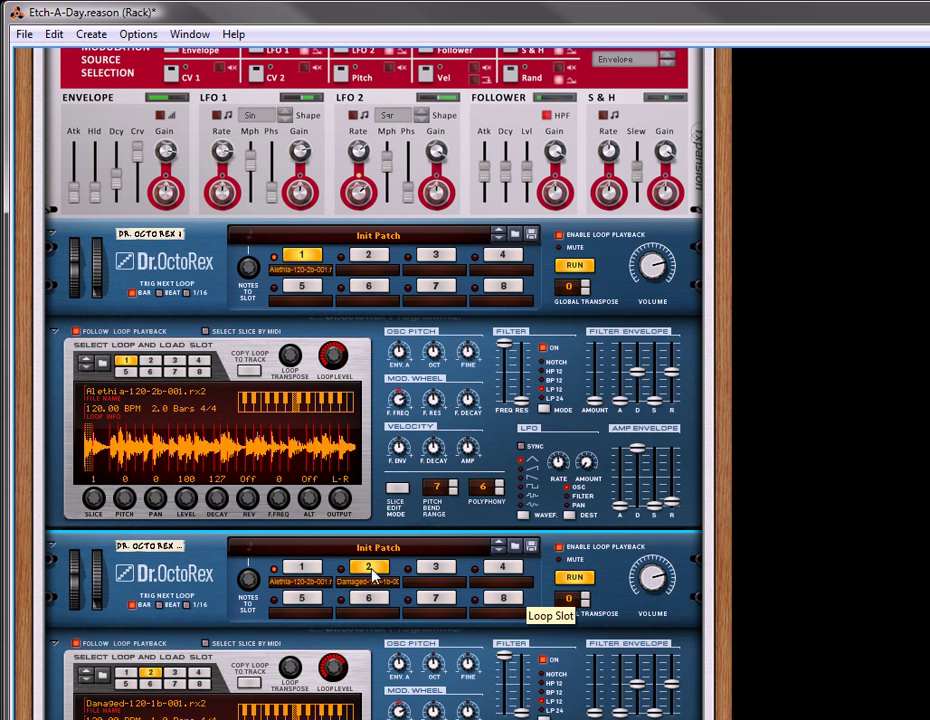
click(305, 570)
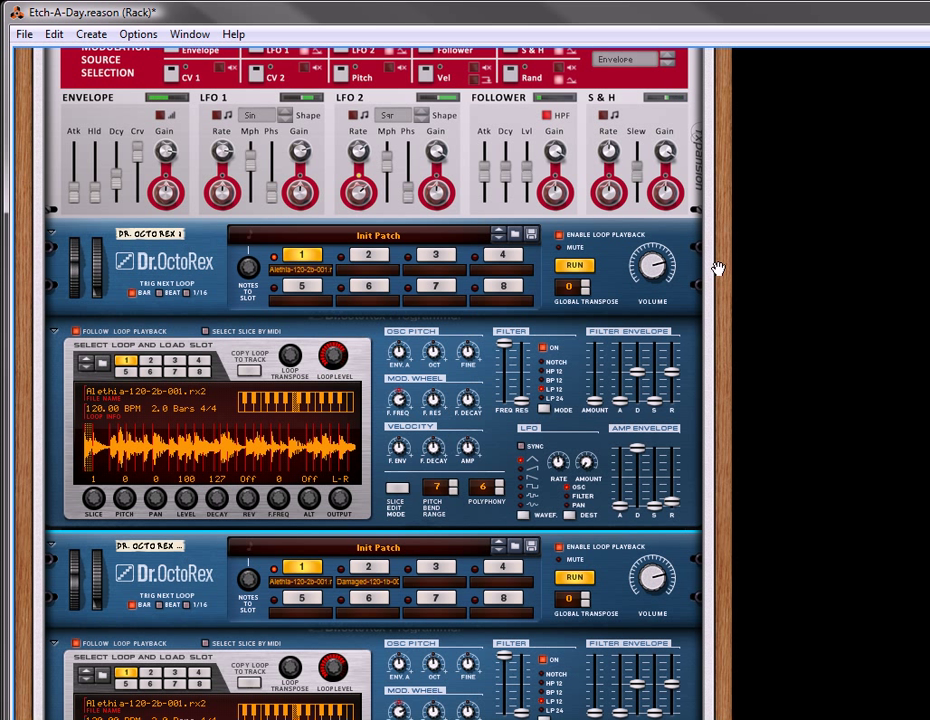
click(370, 568)
scroll(697, 505, up, 5)
scroll(697, 505, up, 3)
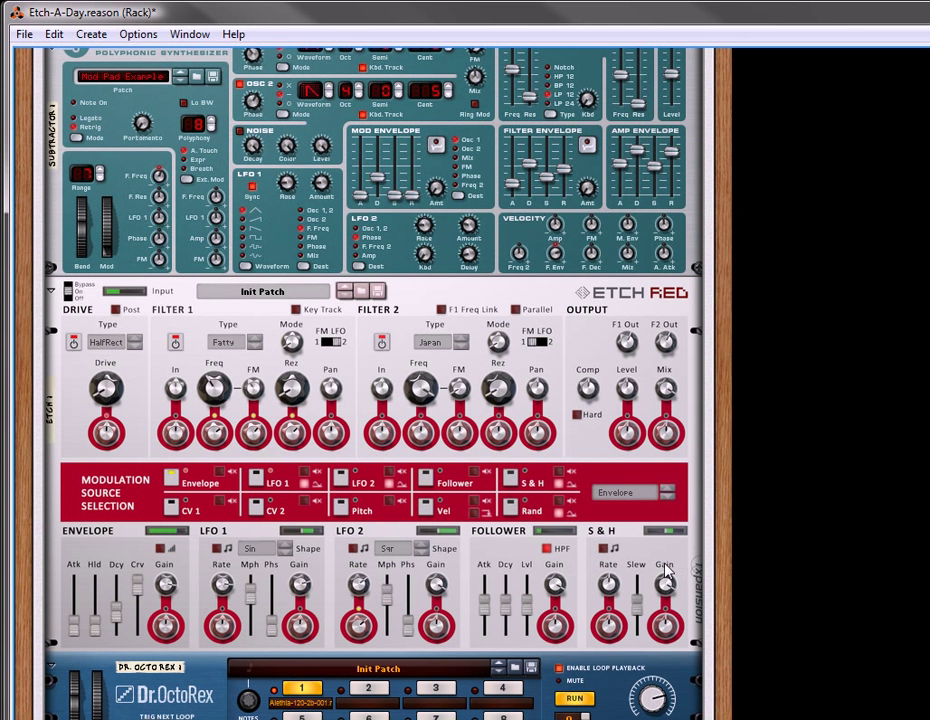